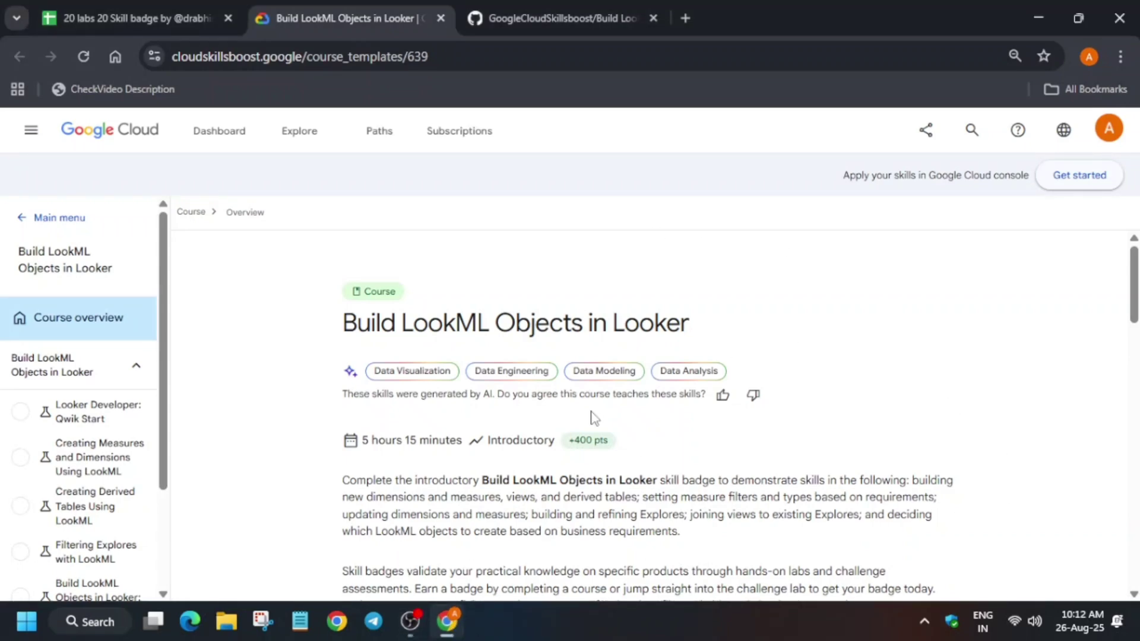
Open the Build LookML Objects in Looker challenge lab and start the lab.
scroll(590, 418, "down", 6)
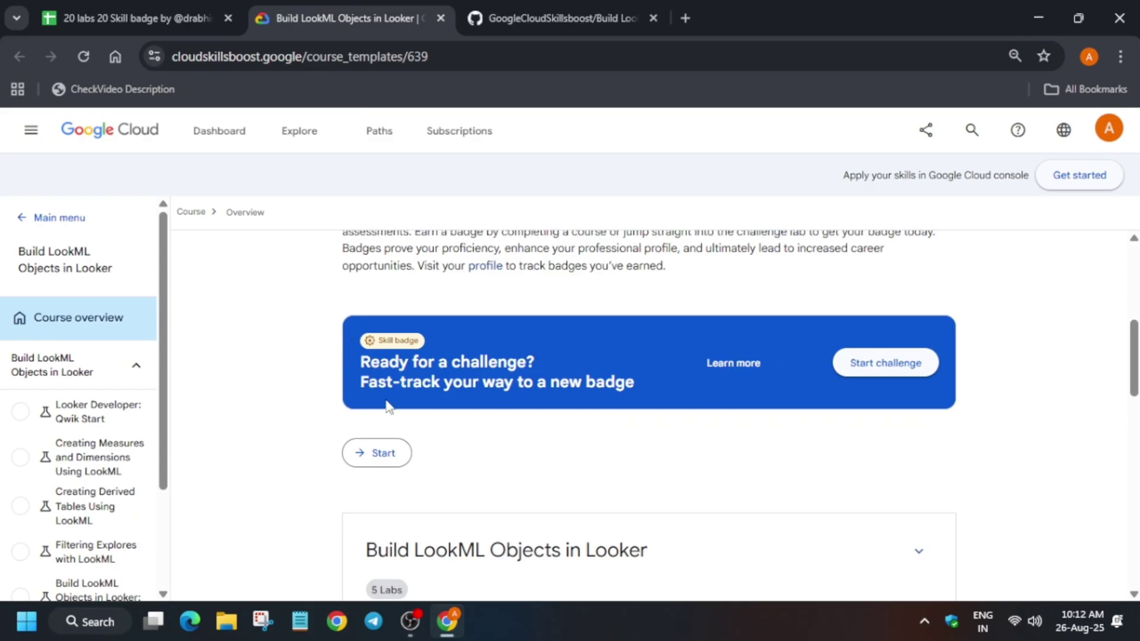
left_click(896, 360)
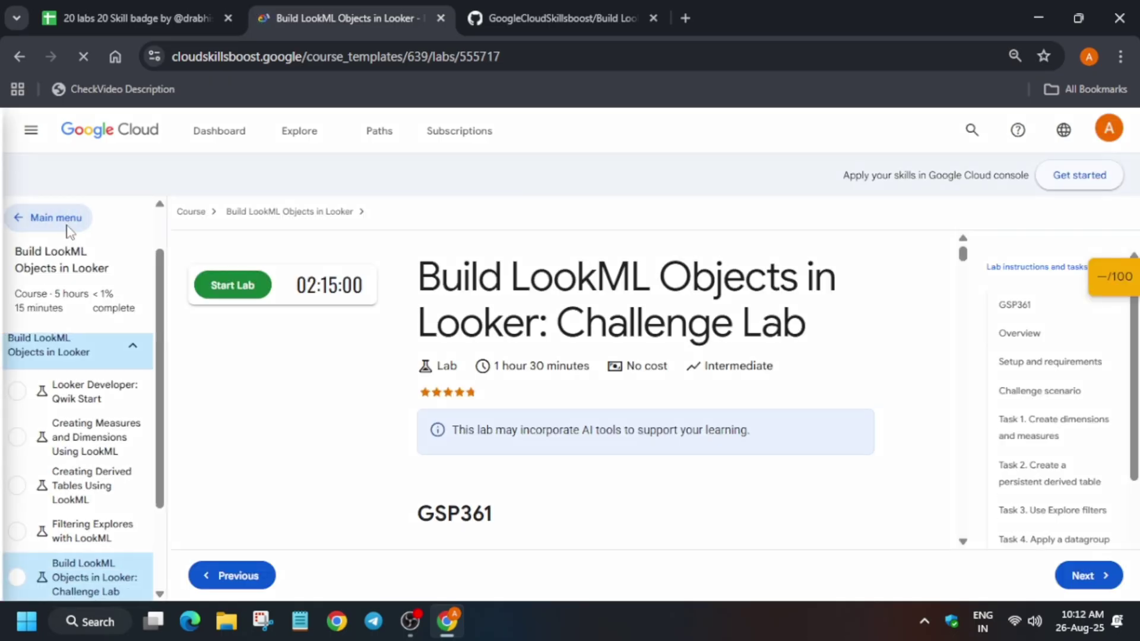
left_click(20, 218)
left_click(528, 326)
right_click(75, 278)
left_click(36, 288)
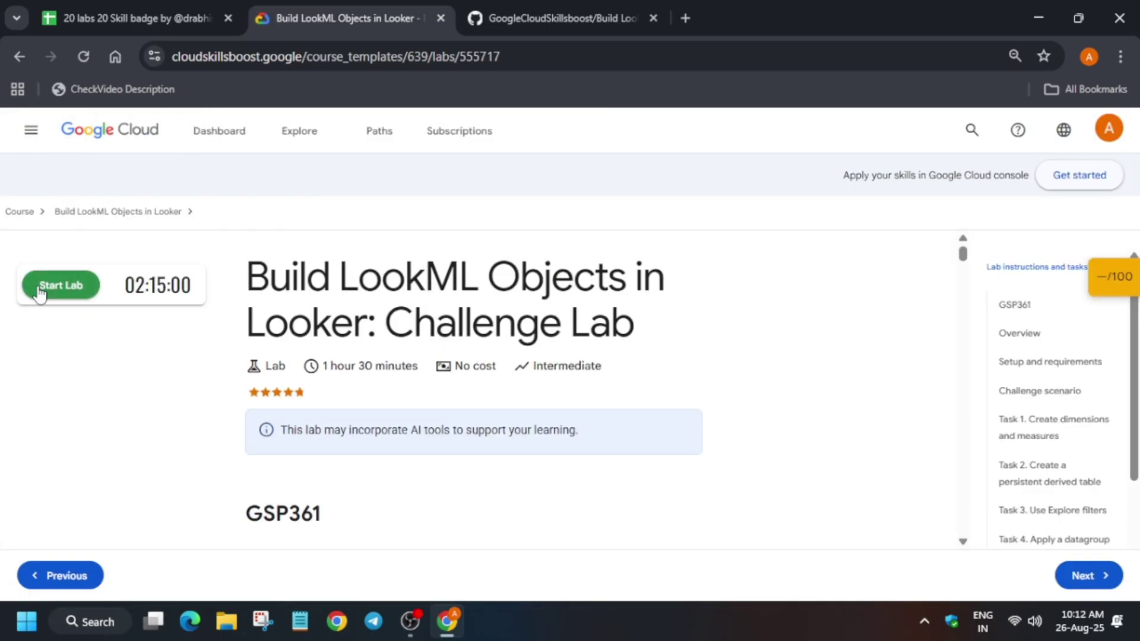
left_click(39, 291)
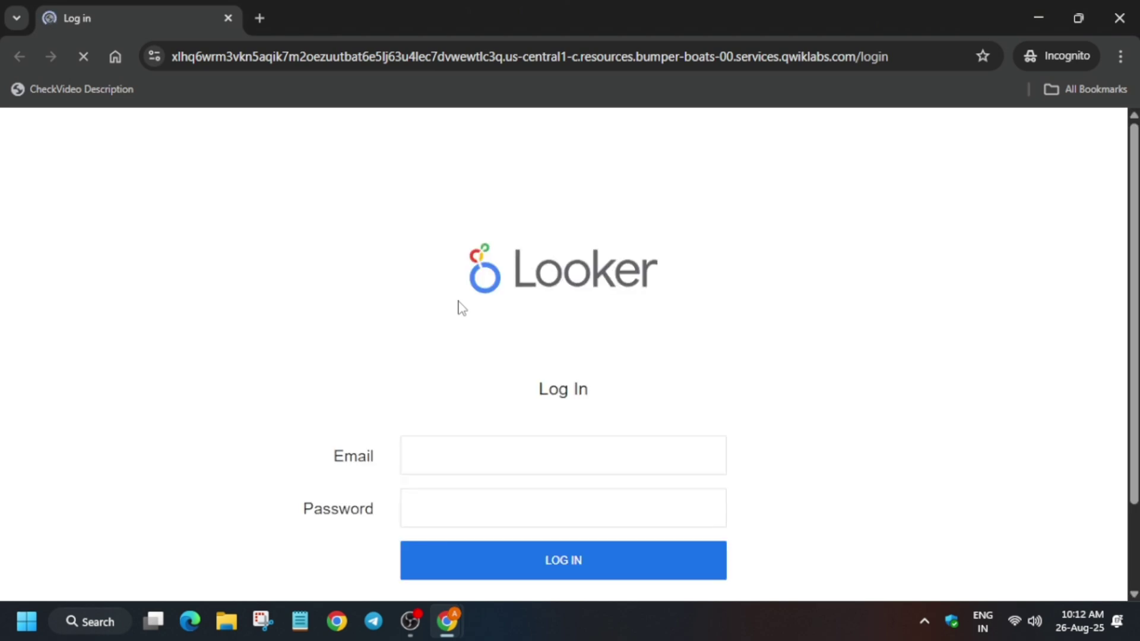
Sign in to Looker with the lab username and password, then open the qwiklabs-ecommerce project.
key("alt+Tab")
left_click(186, 438)
key("alt+Tab")
left_click(606, 469)
key("ctrl+v")
key("alt+Tab")
left_click(171, 491)
key("alt+Tab")
key("Tab")
key("ctrl+v")
left_click(640, 557)
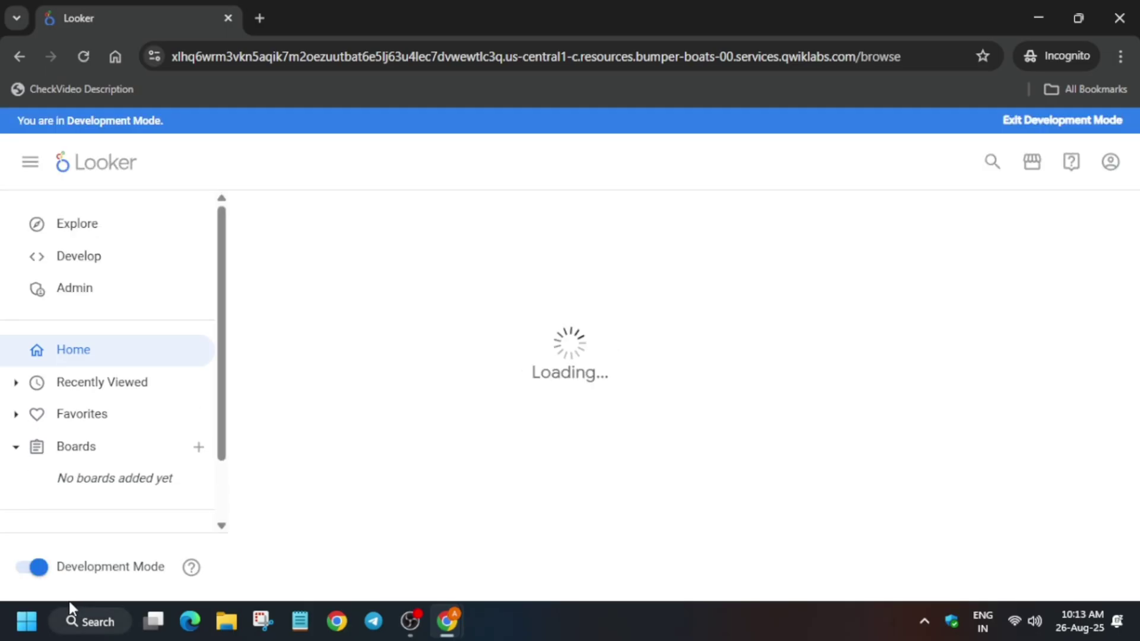
left_click(97, 261)
left_click(101, 338)
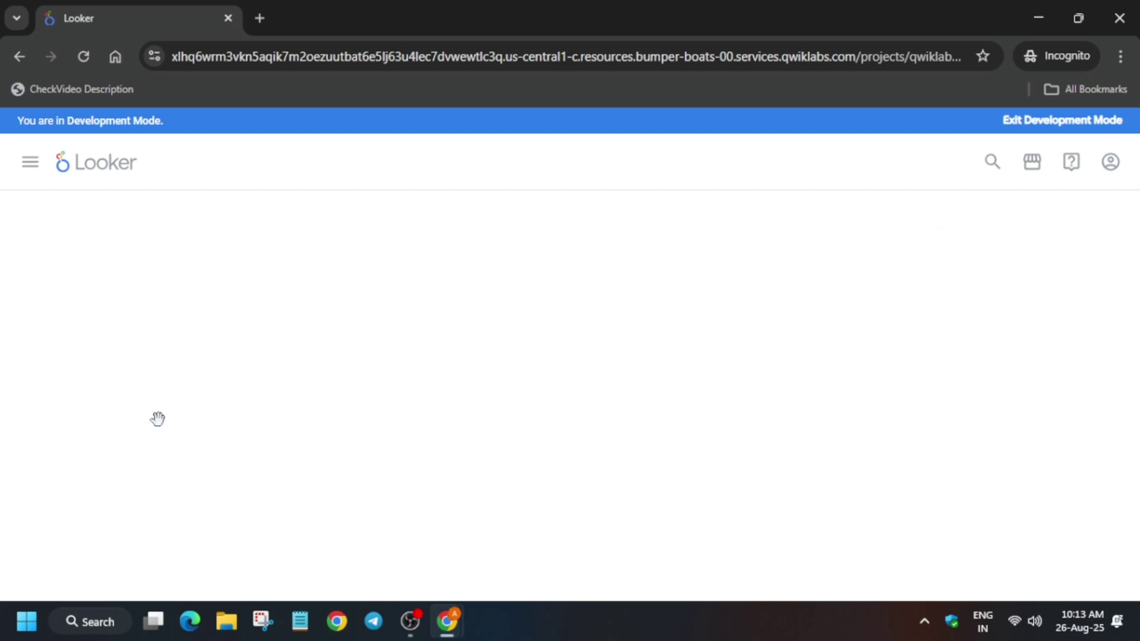
Create a new view file in the views folder named order_items_challenge.
key("alt+Tab")
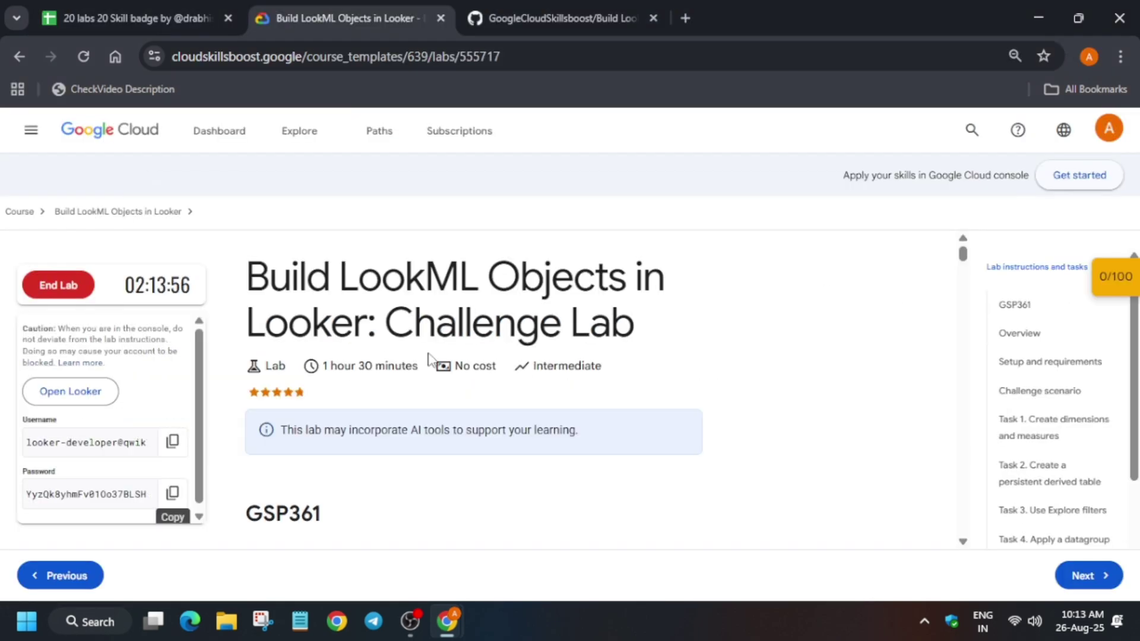
left_click(546, 9)
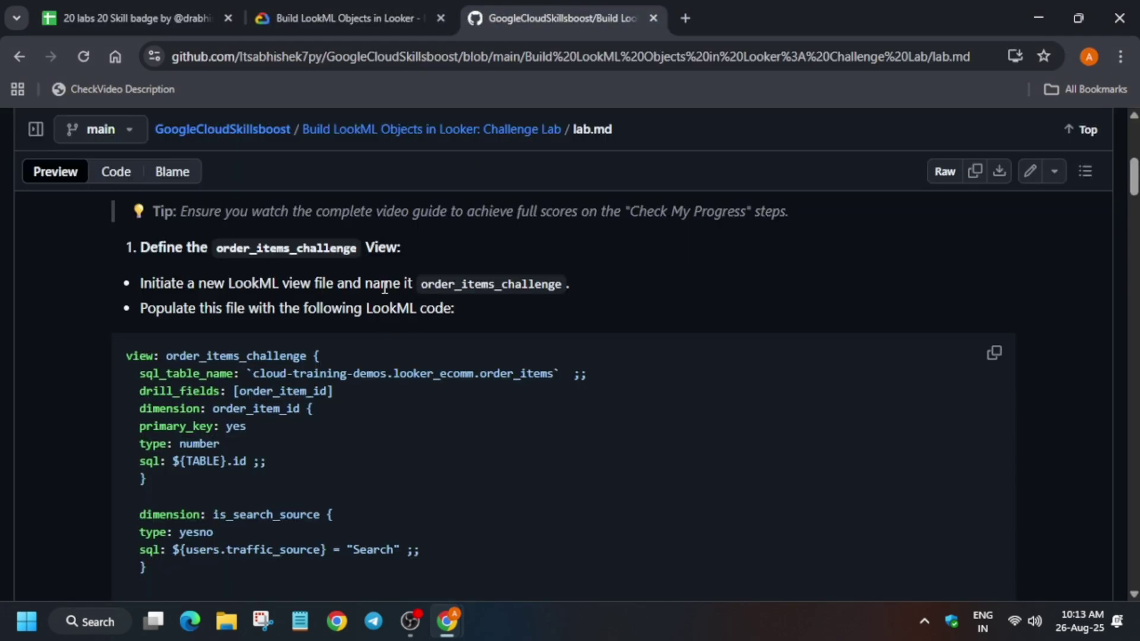
left_click_drag(420, 284, 552, 279)
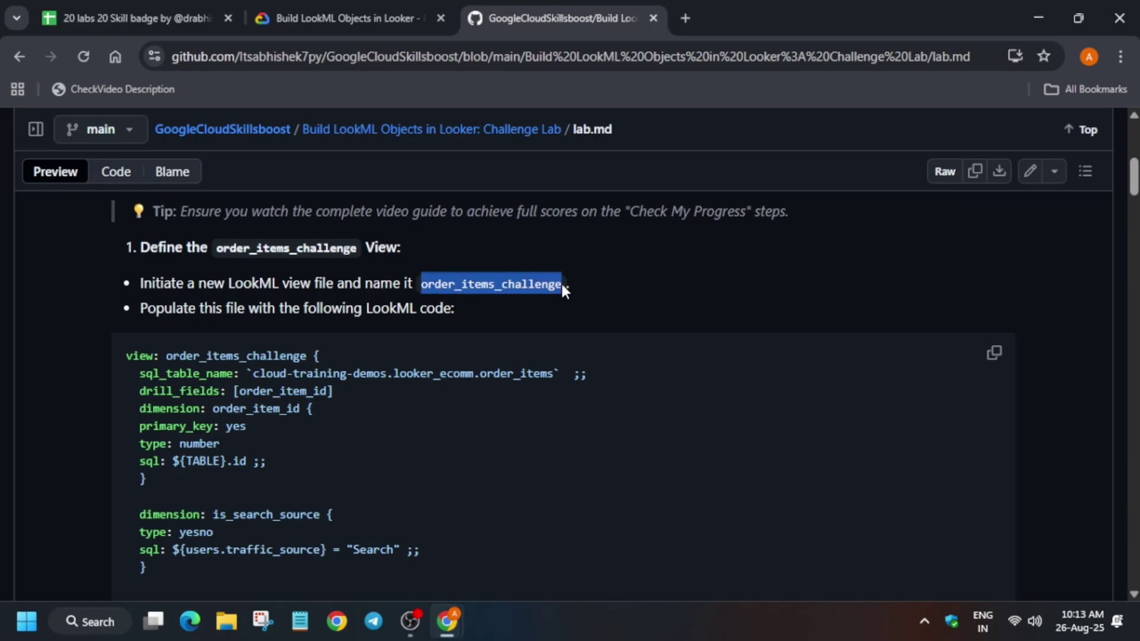
left_click(348, 18)
key("alt+Tab")
left_click(268, 336)
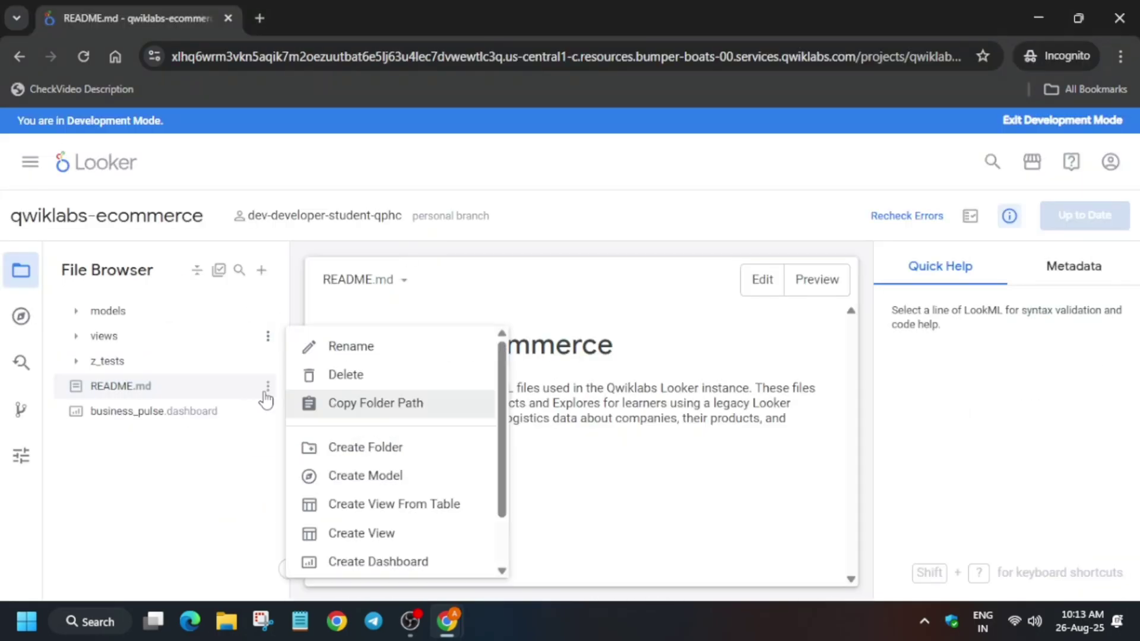
left_click(336, 533)
type("order_items_challenge")
left_click(718, 415)
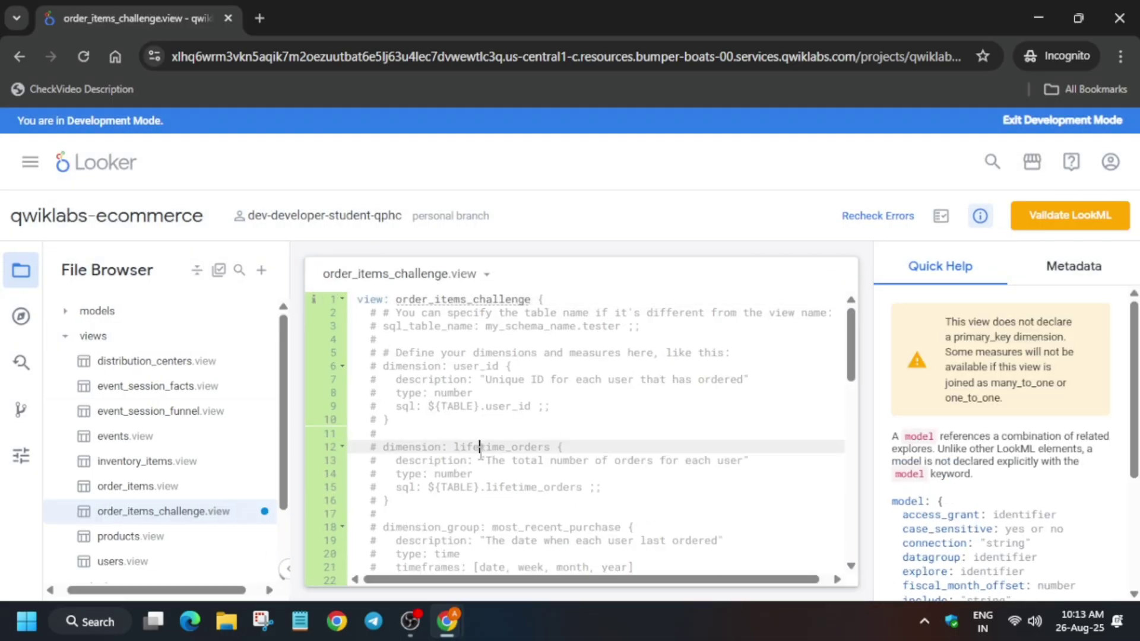
Replace the placeholder code with the GitHub order_items_challenge LookML and save the view.
key("ctrl+a")
key("BackSpace")
key("alt+Tab")
key("ctrl+Tab")
left_click(994, 353)
key("ctrl+shift+Tab")
key("alt+Tab")
key("ctrl+v")
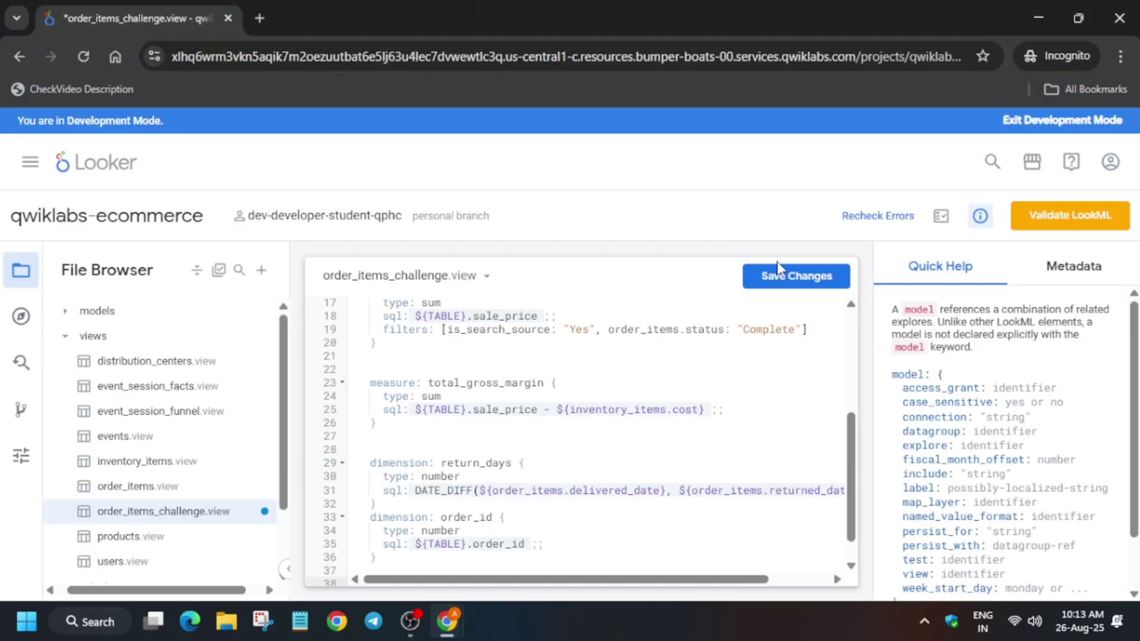
left_click(802, 276)
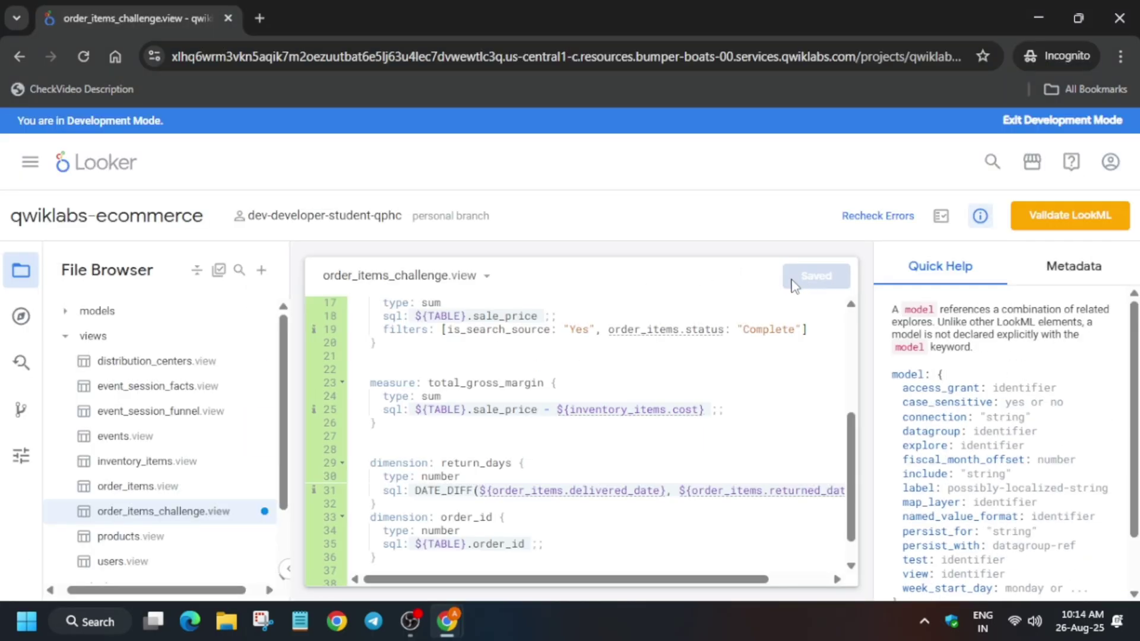
Create another view file named user_details and open it for editing.
left_click(243, 337)
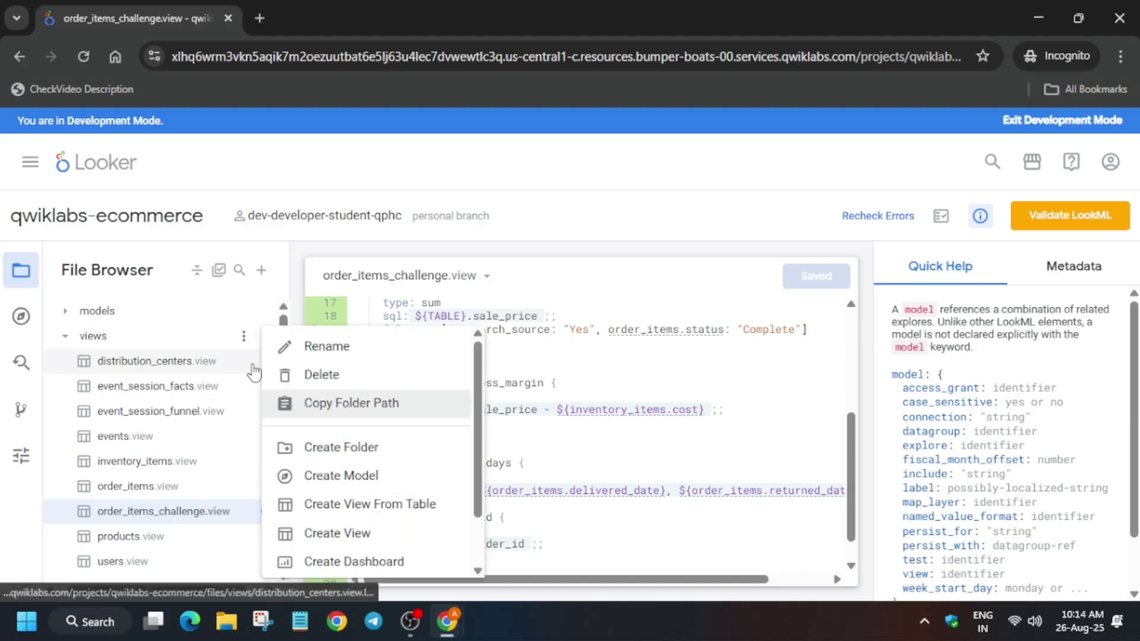
left_click(314, 532)
key("alt+Tab")
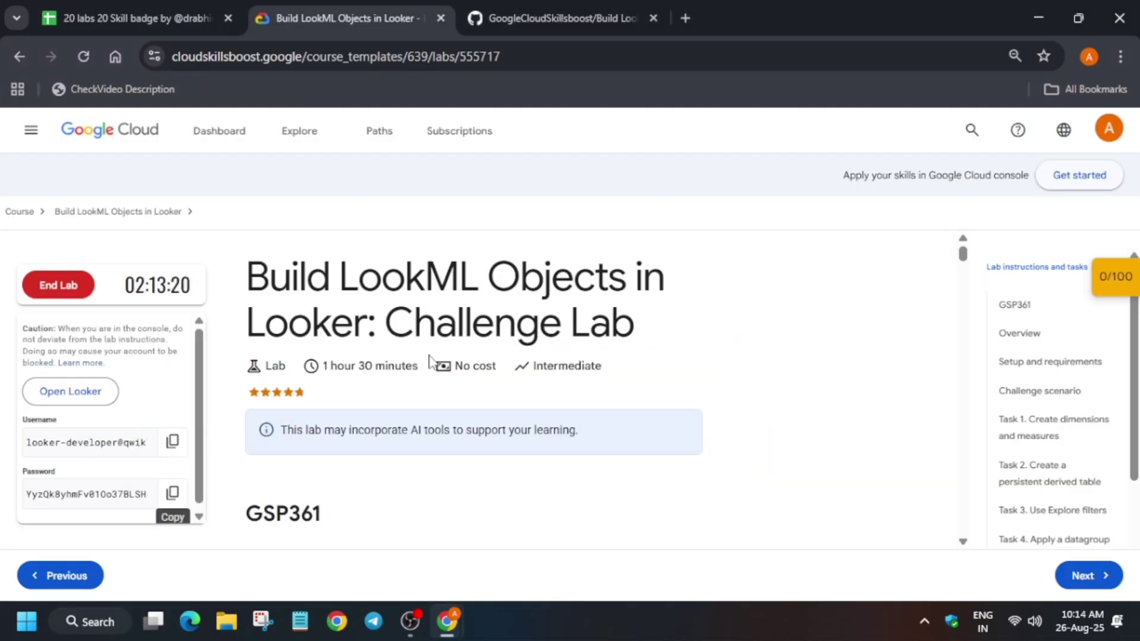
key("ctrl+Tab")
scroll(348, 467, "down", 10)
scroll(356, 457, "up", 1)
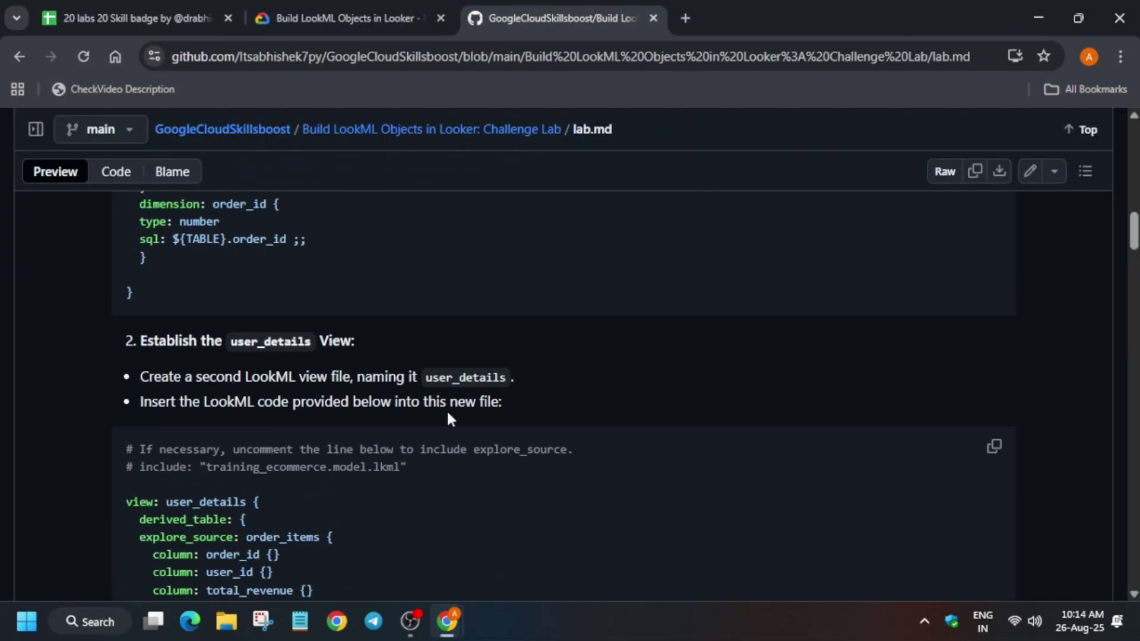
left_click_drag(429, 381, 515, 380)
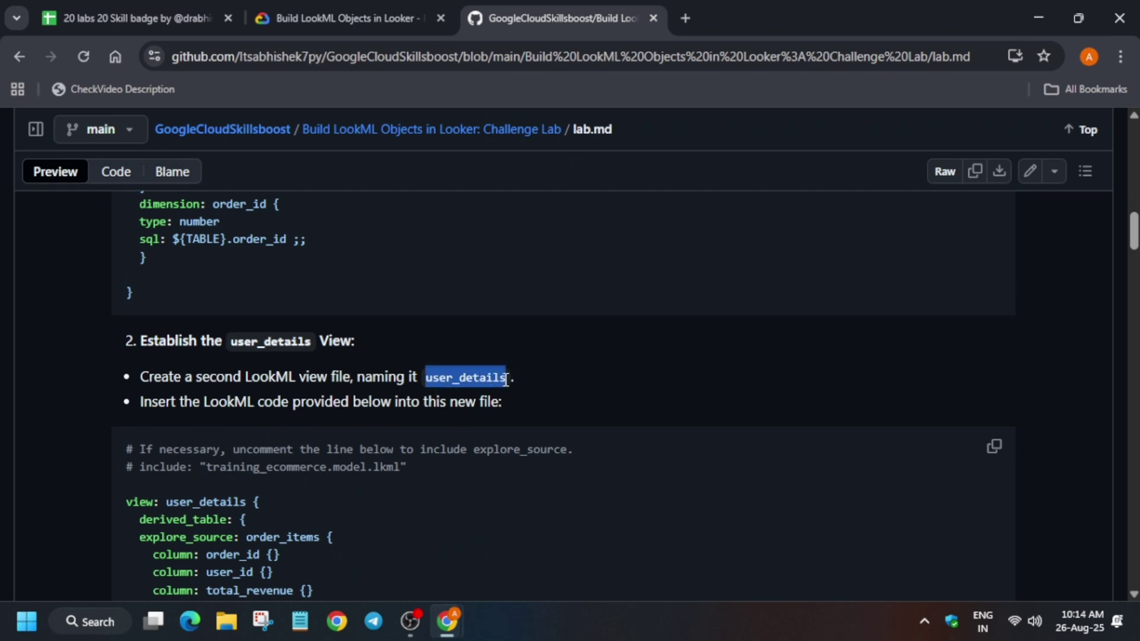
key("ctrl+c")
key("alt+Tab")
key("ctrl+v")
left_click(683, 415)
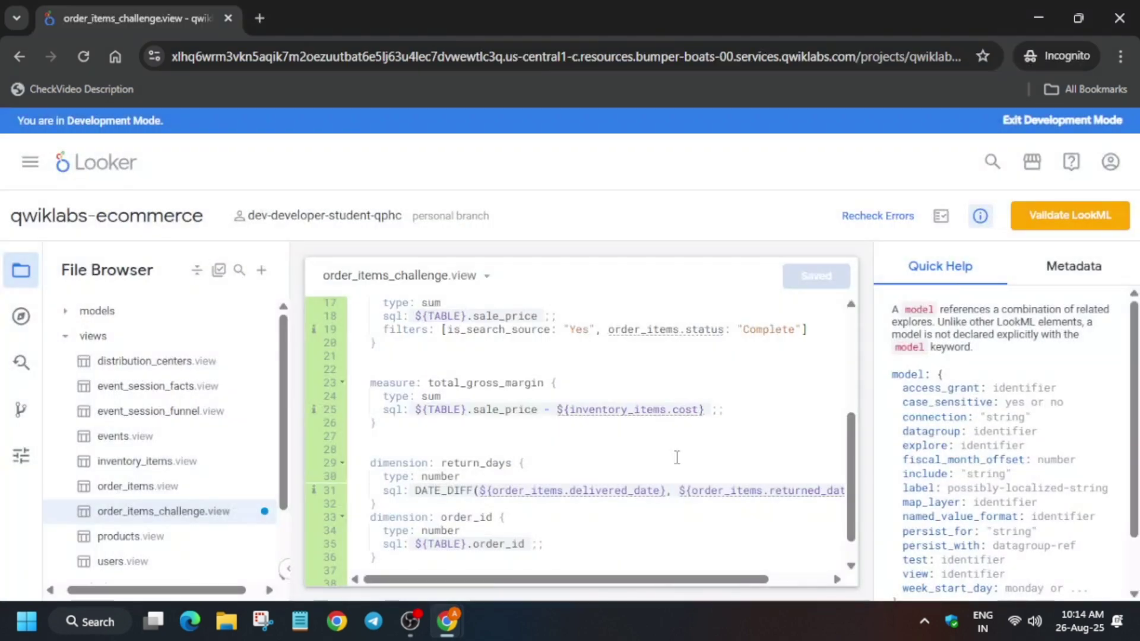
left_click(677, 460)
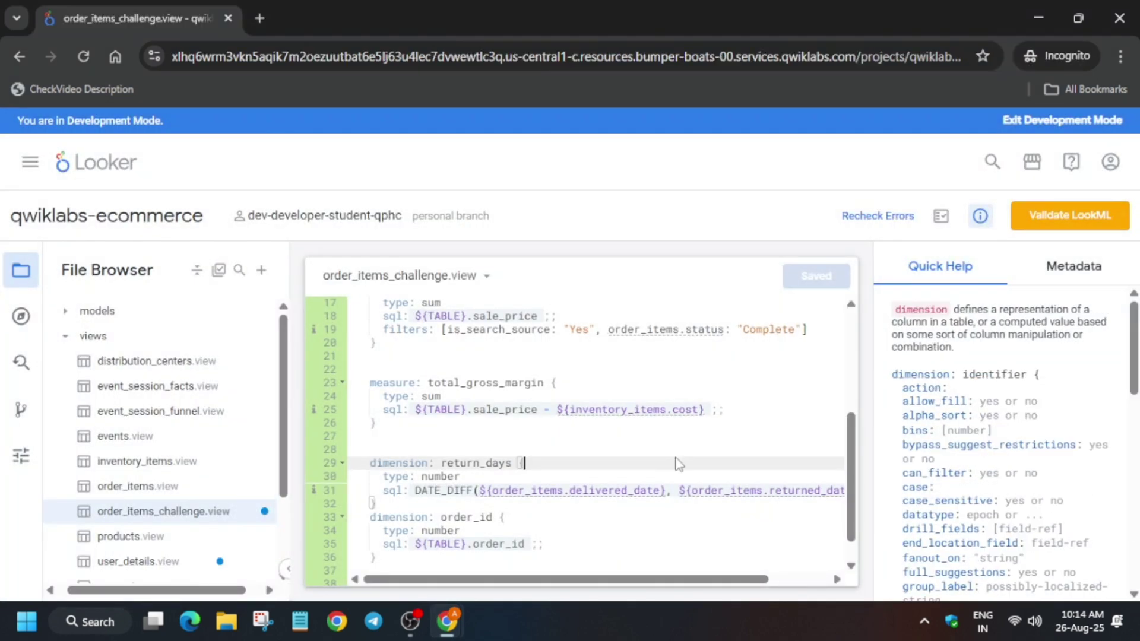
left_click(175, 564)
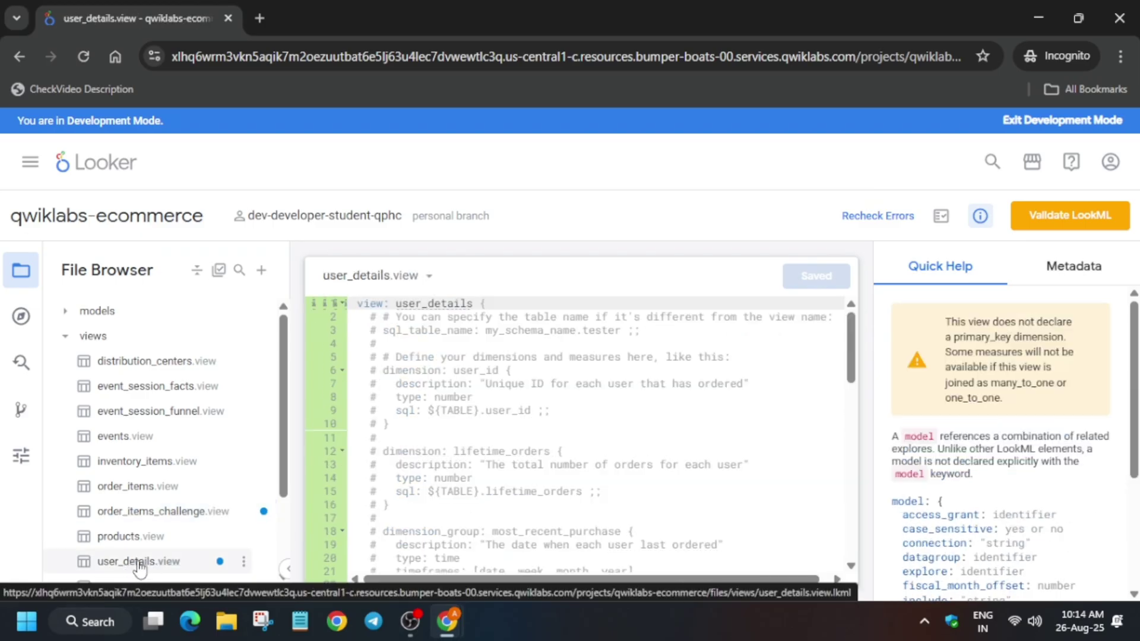
Replace the user_details placeholder code with the GitHub derived-table LookML and save it.
left_click(501, 396)
key("ctrl+a")
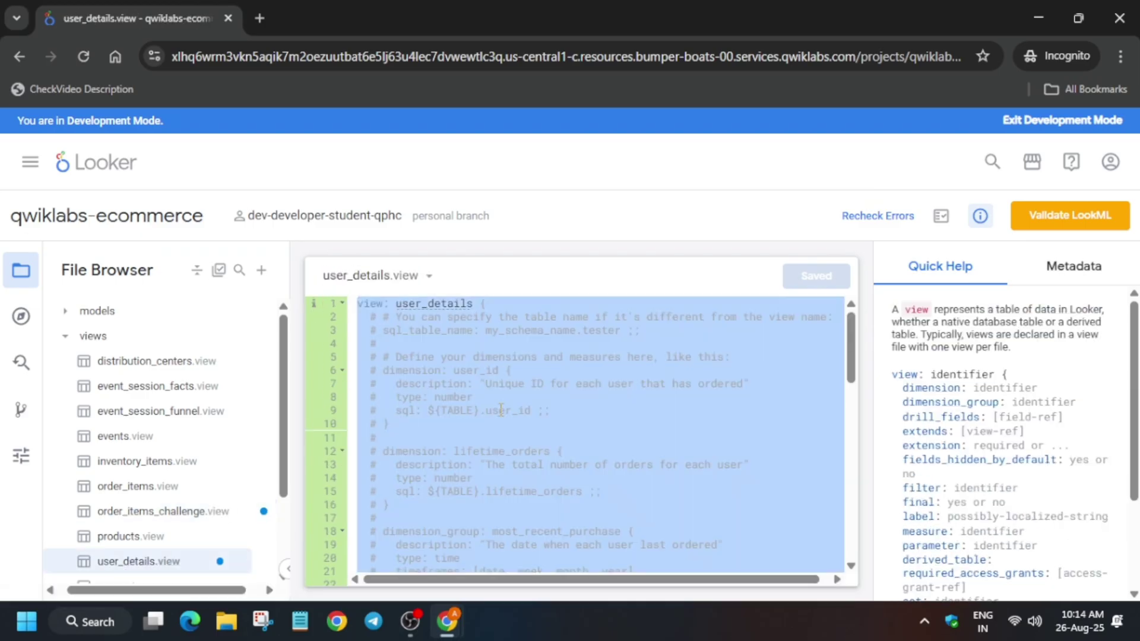
key("BackSpace")
key("alt+Tab")
left_click(990, 455)
key("alt+Tab")
key("ctrl+v")
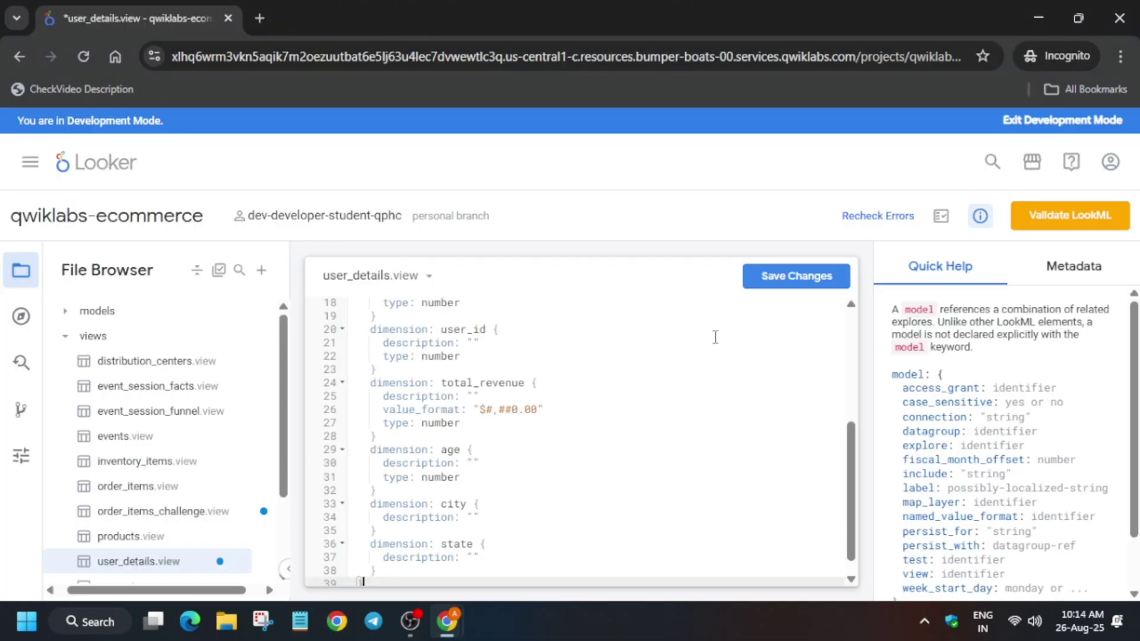
left_click(785, 292)
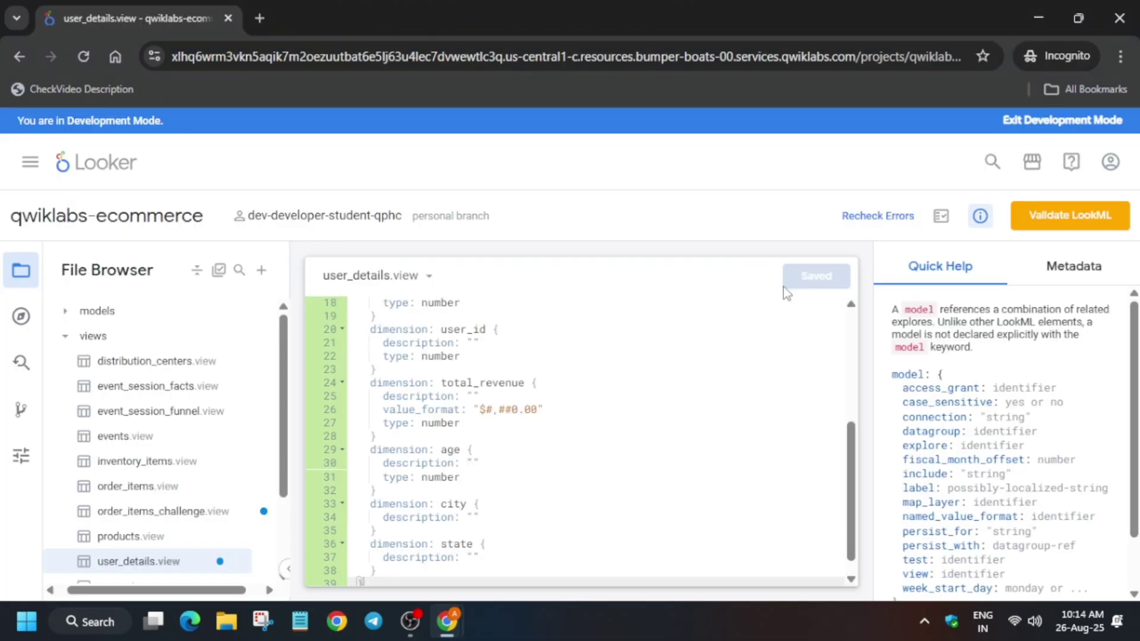
Open the training_ecommerce model file and clear its existing code.
left_click(96, 311)
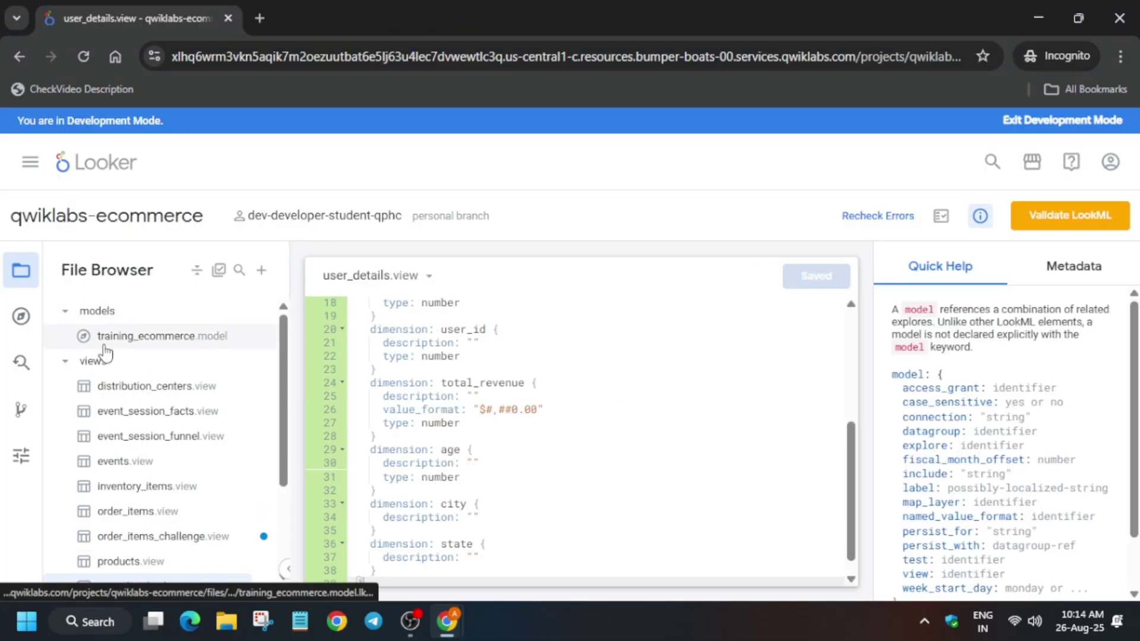
left_click(105, 347)
left_click(545, 386)
key("ctrl+a")
key("Delete")
Paste the GitHub model LookML into training_ecommerce, then return to Task 1 in the lab instructions.
key("alt+Tab")
scroll(581, 407, "down", 10)
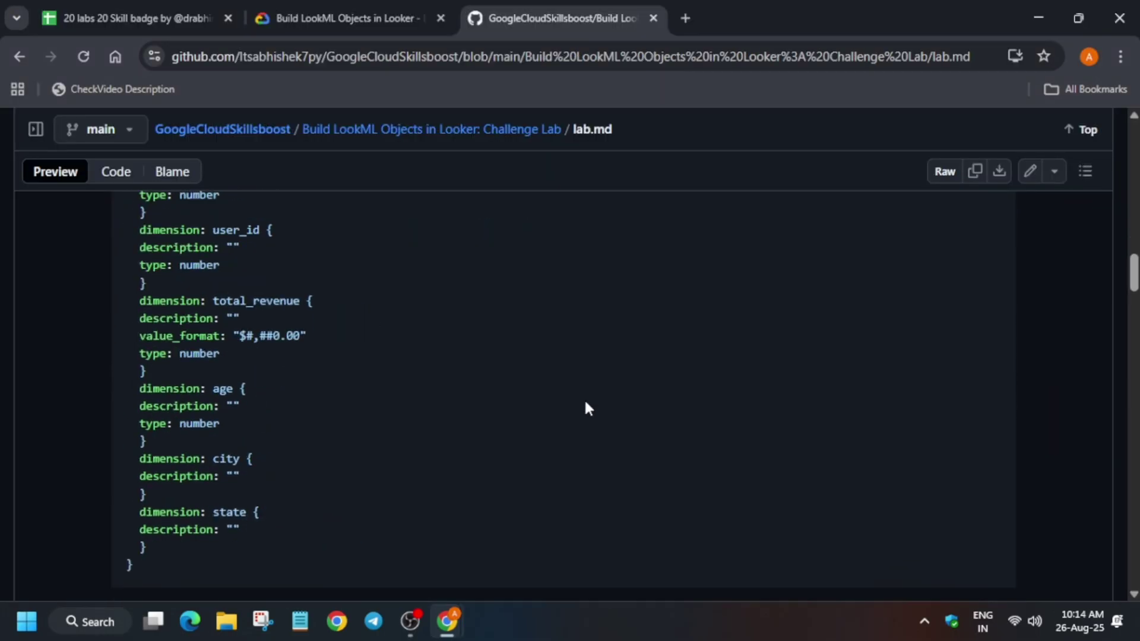
scroll(585, 407, "down", 5)
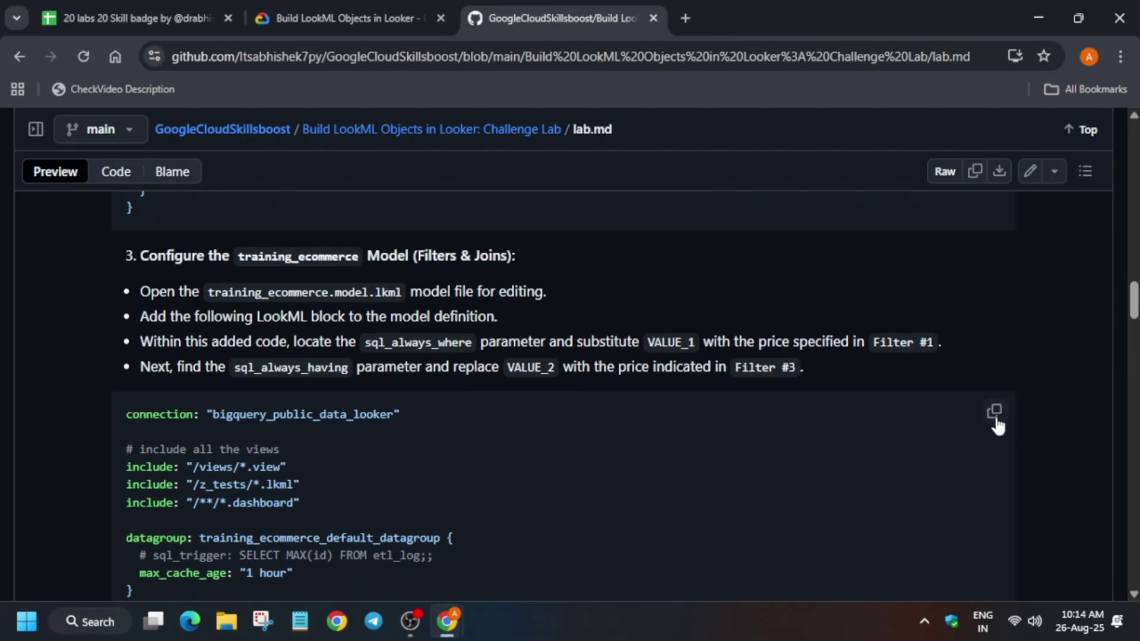
left_click(994, 410)
key("alt+Tab")
key("ctrl+v")
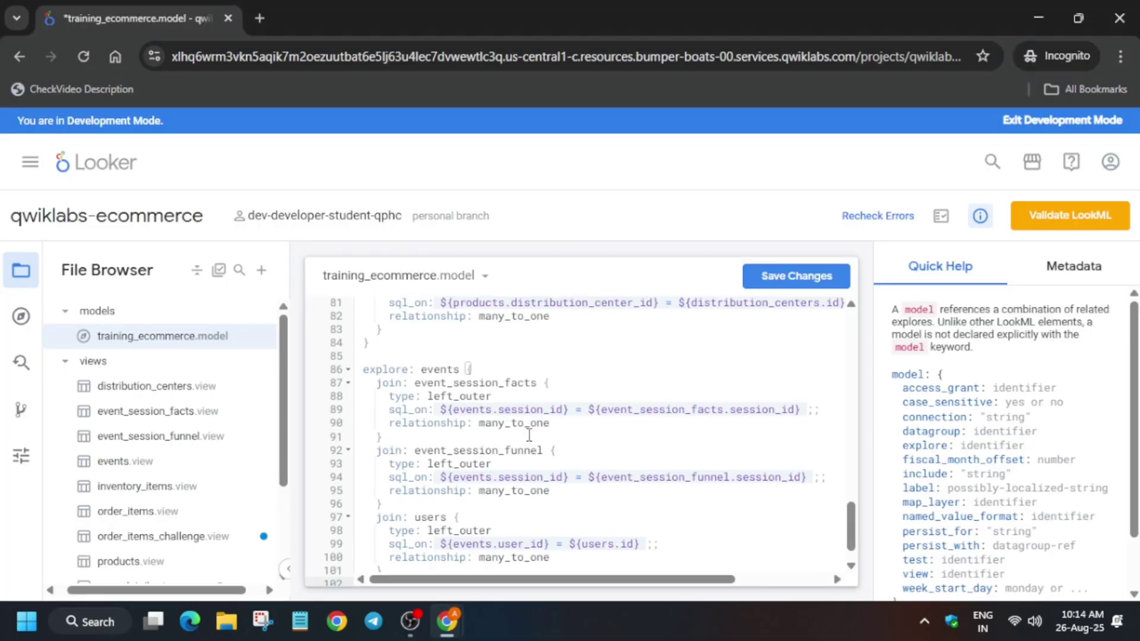
scroll(517, 435, "up", 20)
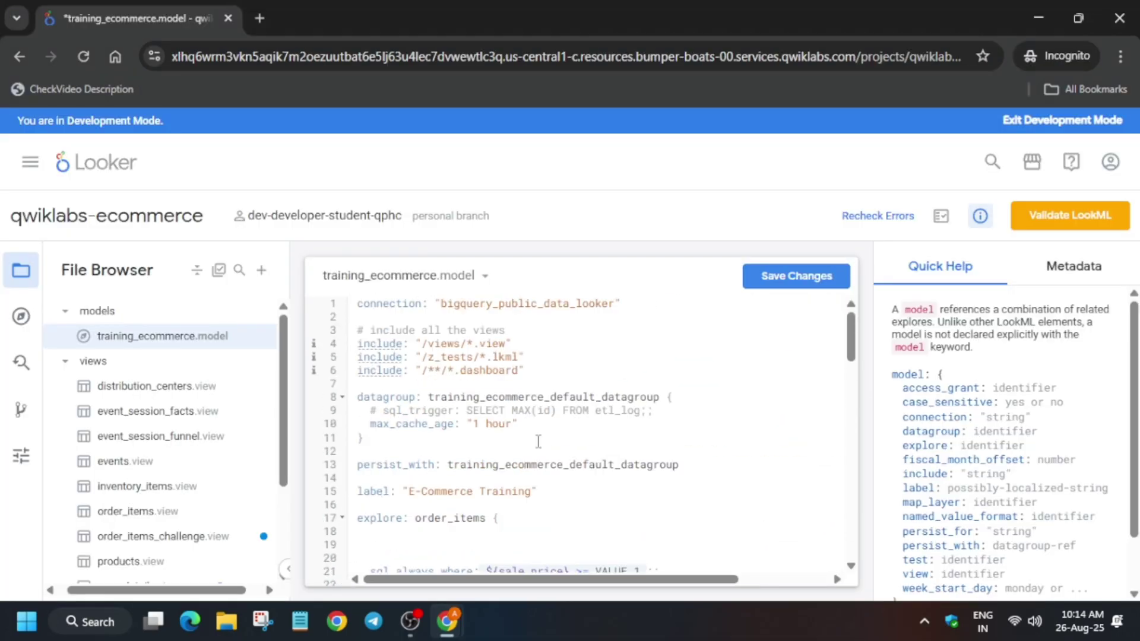
key("alt+Tab")
left_click(344, 18)
left_click(1027, 440)
Find the Filter #1 price 138 and select the VALUE_1 placeholder on line 21.
scroll(425, 410, "down", 10)
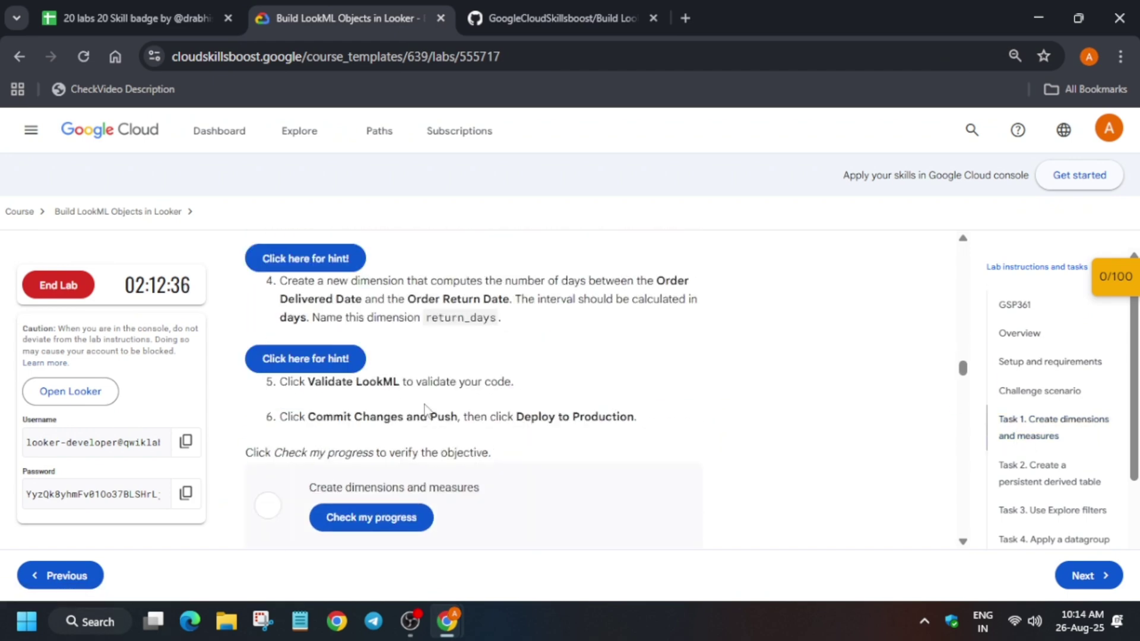
scroll(425, 410, "down", 15)
scroll(428, 410, "down", 10)
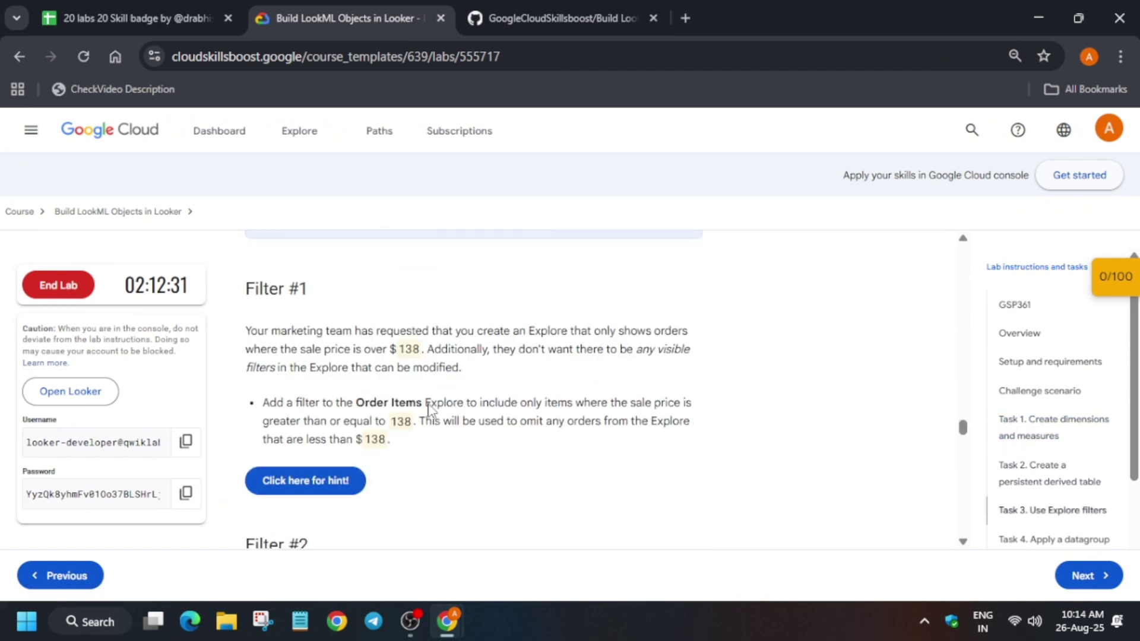
scroll(402, 418, "up", 2)
left_click_drag(401, 417, 422, 419)
key("alt+Tab")
scroll(603, 421, "down", 3)
scroll(603, 421, "down", 3)
scroll(603, 421, "up", 3)
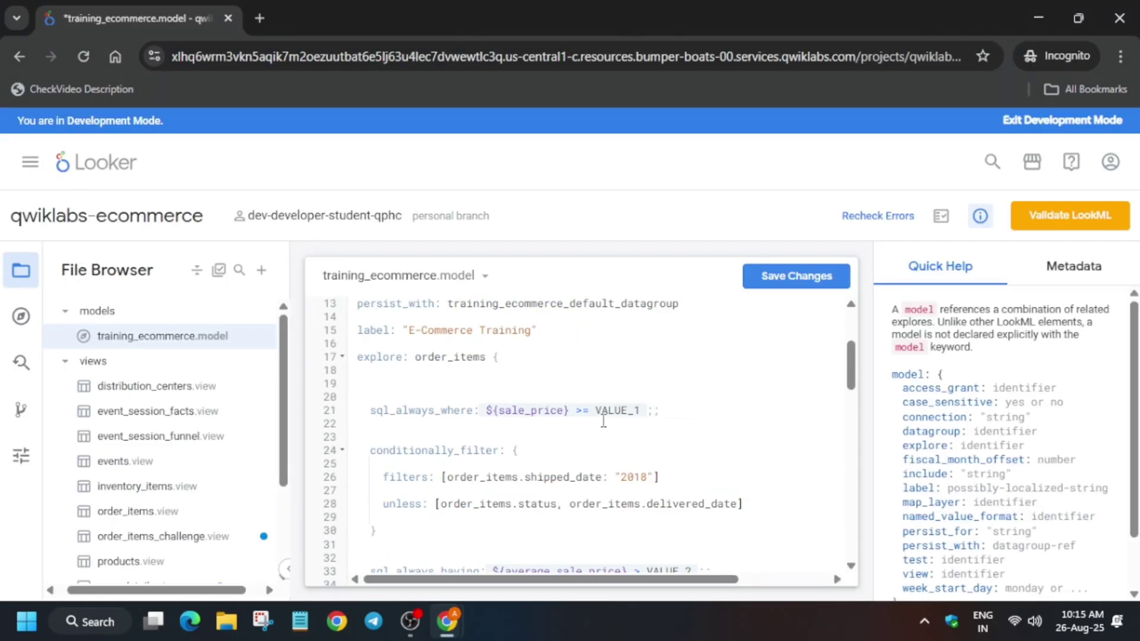
left_click_drag(595, 411, 636, 415)
Replace VALUE_1 with 138, then replace VALUE_2 on line 33 with the Filter #3 value 94.
type("138")
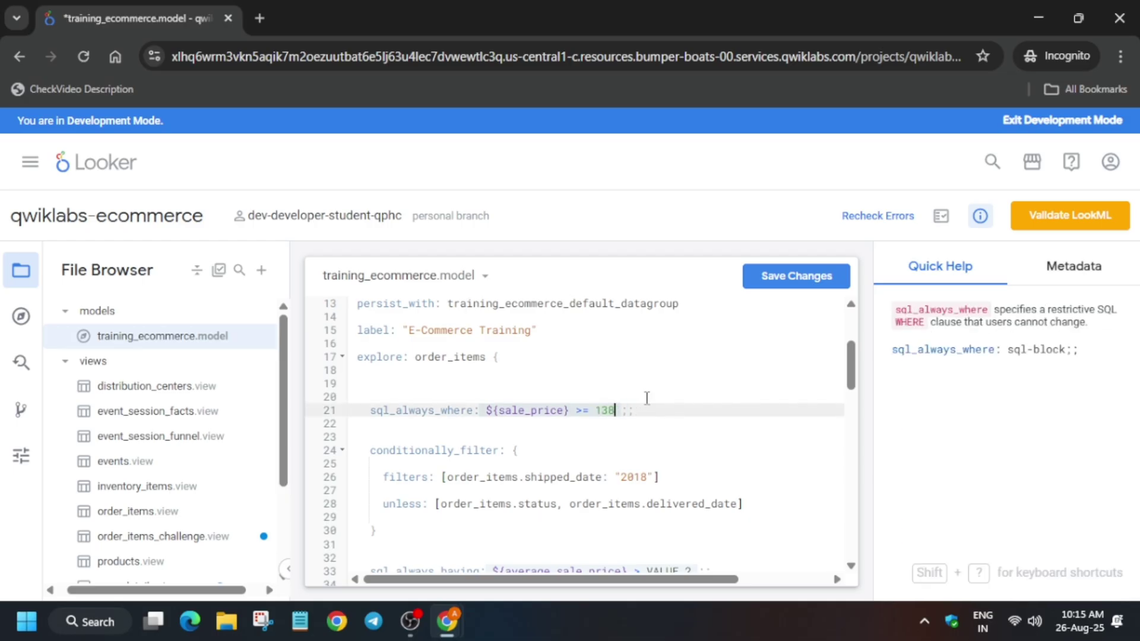
key("alt+Tab")
scroll(414, 355, "down", 7)
scroll(414, 354, "up", 3)
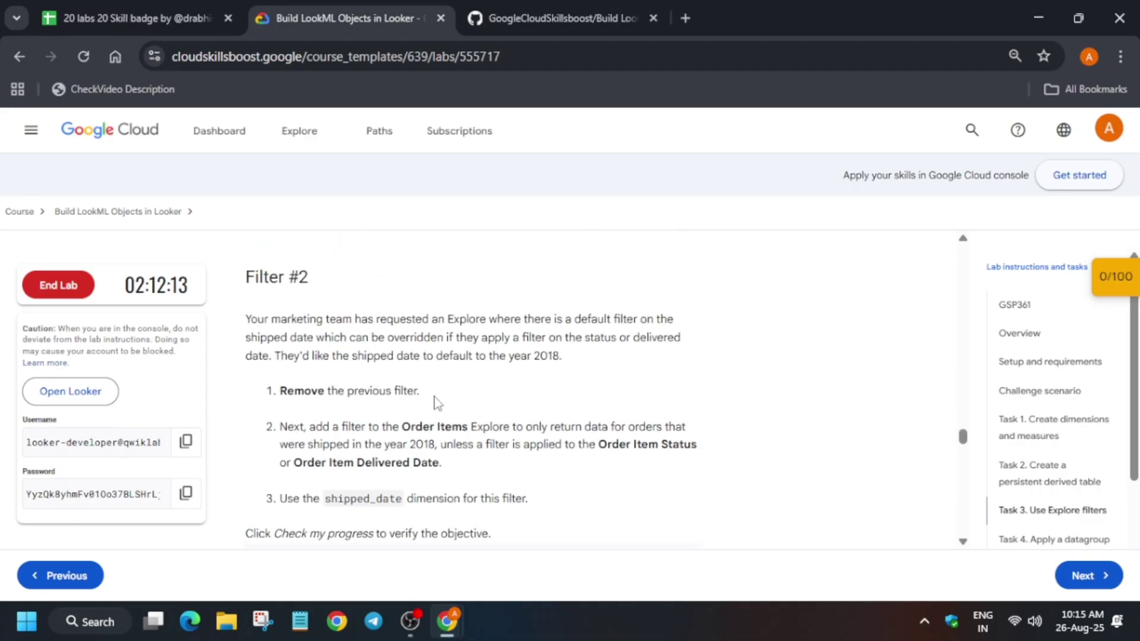
scroll(436, 398, "down", 6)
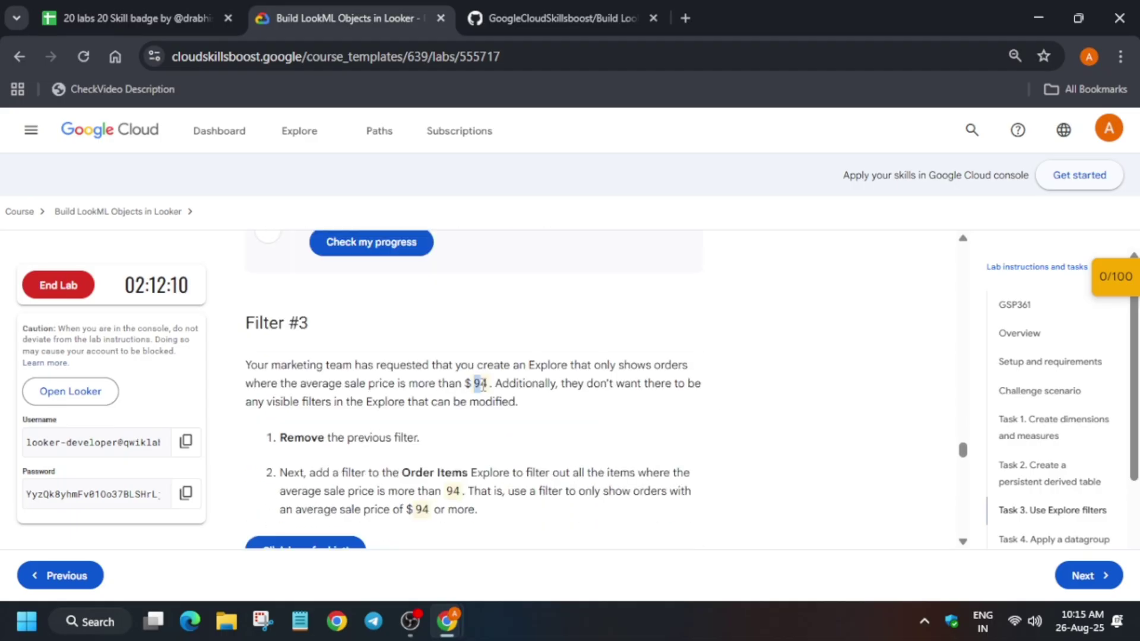
left_click_drag(483, 385, 490, 389)
key("alt+Tab")
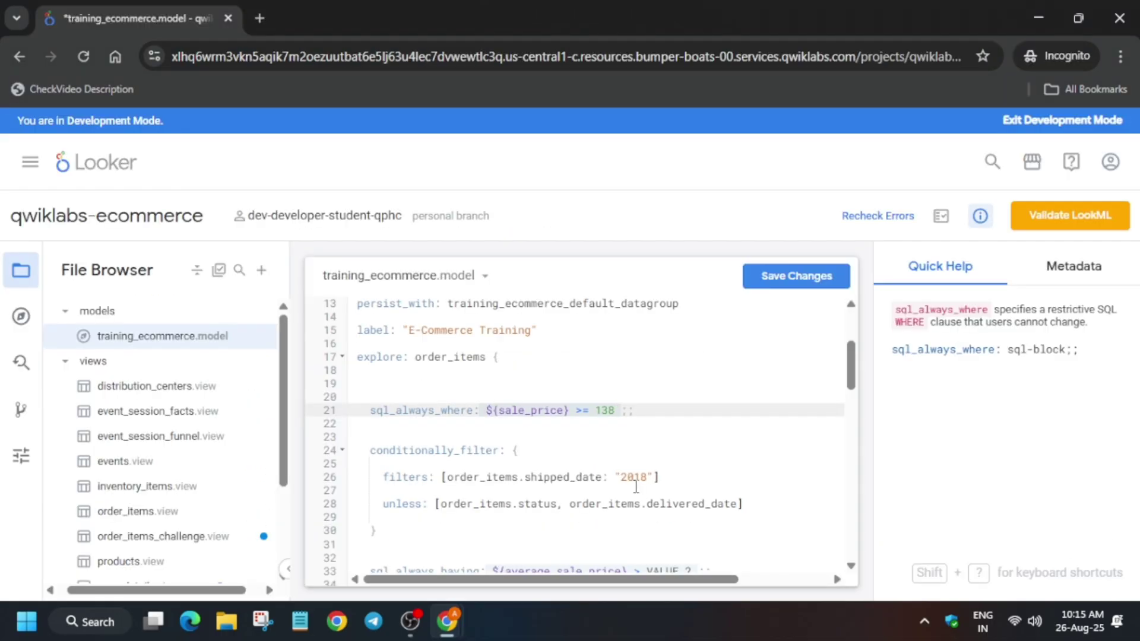
scroll(635, 486, "down", 2)
left_click_drag(648, 464, 694, 463)
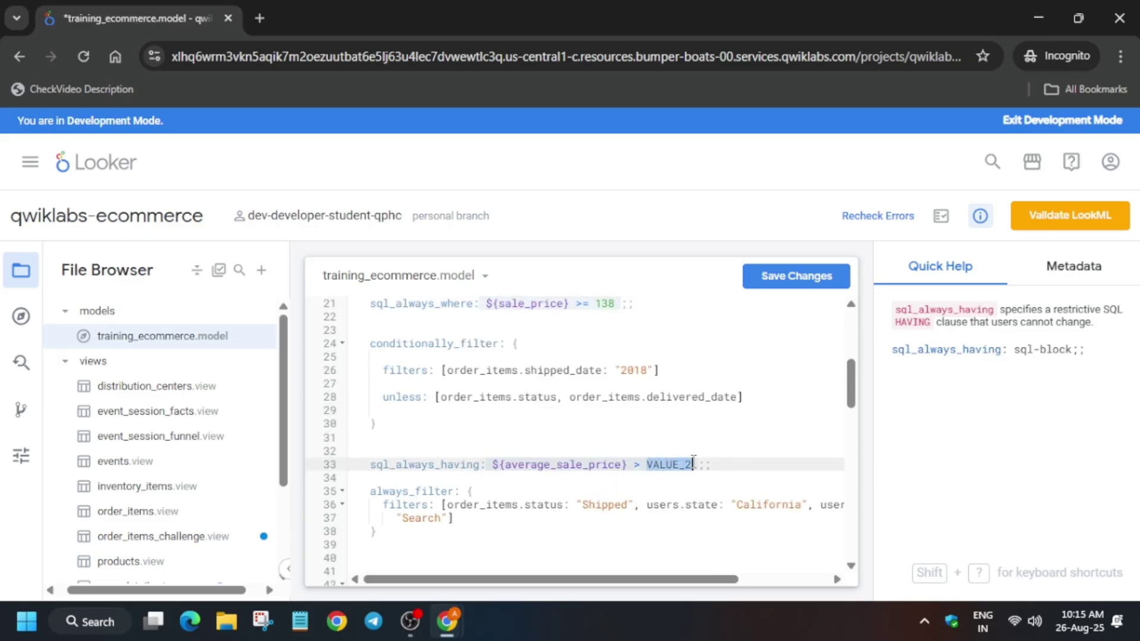
type("94")
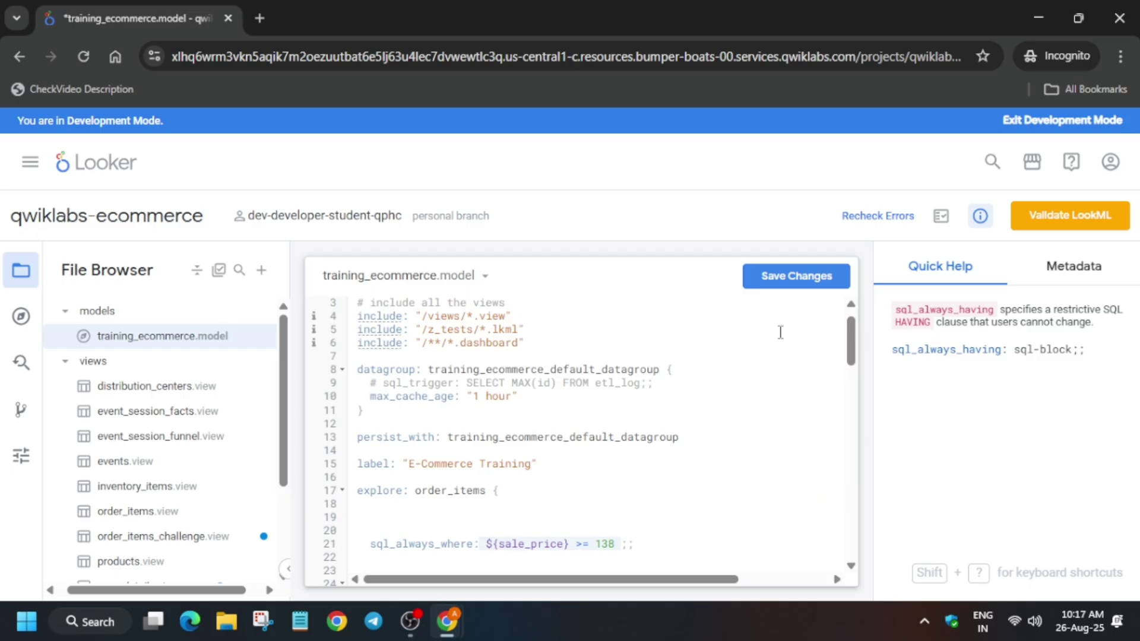
Save the training_ecommerce model and run Validate LookML, confirming no errors.
scroll(594, 416, "up", 1)
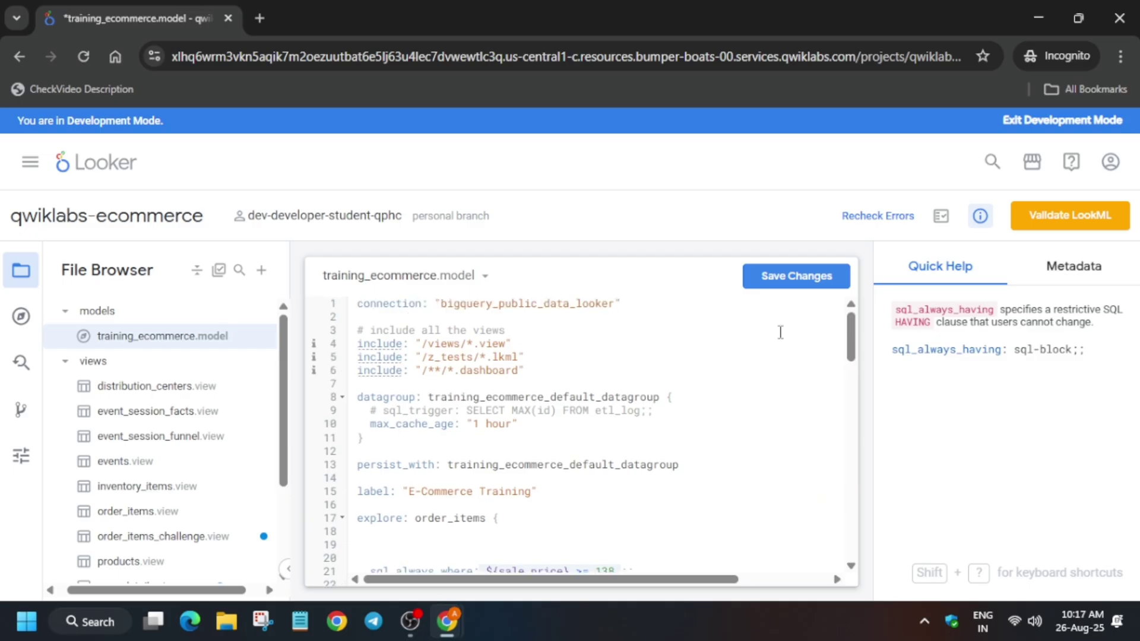
left_click(801, 277)
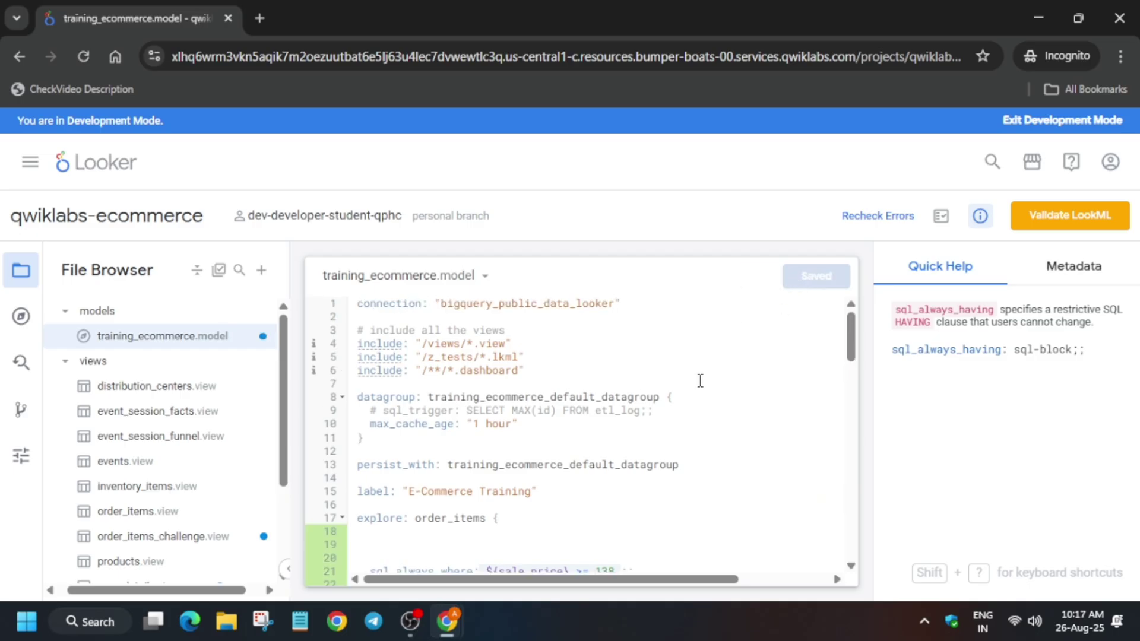
scroll(701, 379, "down", 8)
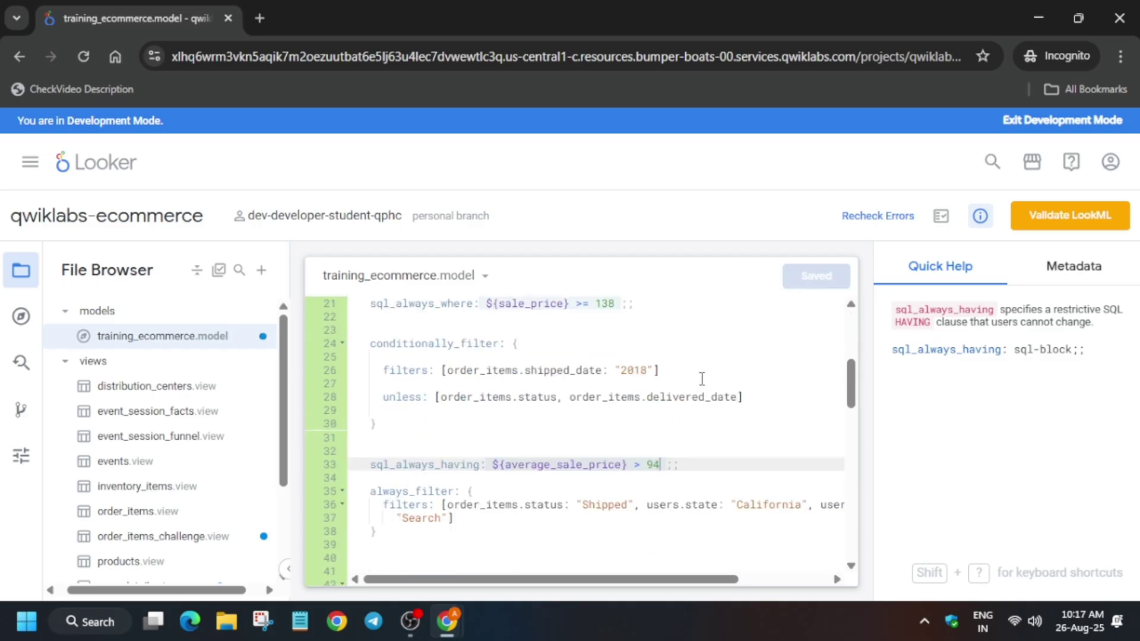
scroll(701, 378, "down", 9)
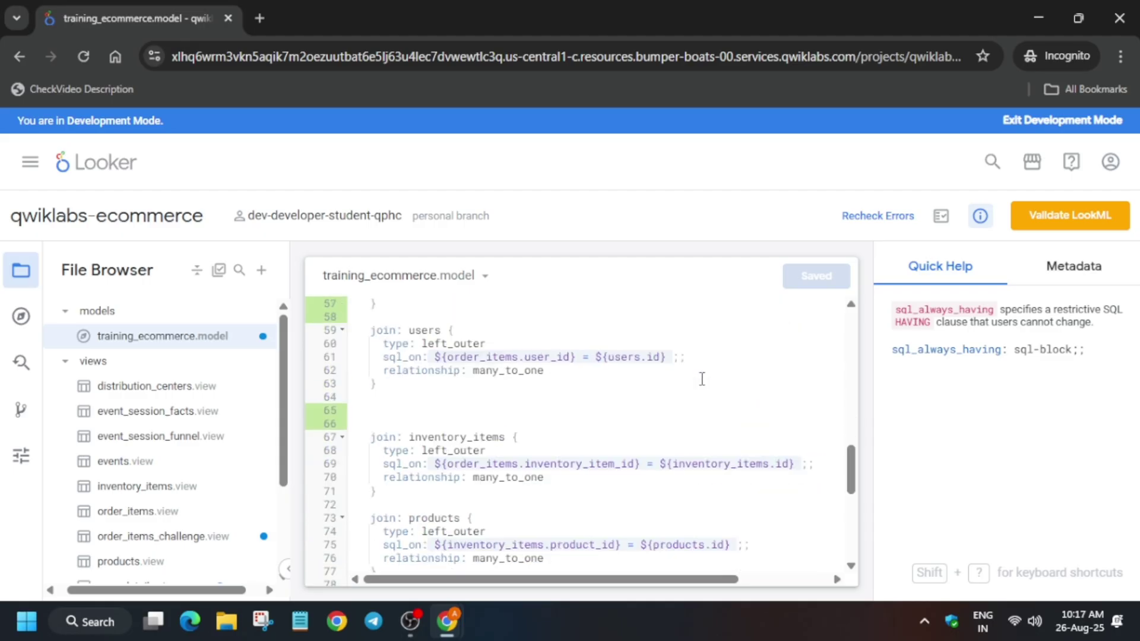
scroll(701, 377, "down", 4)
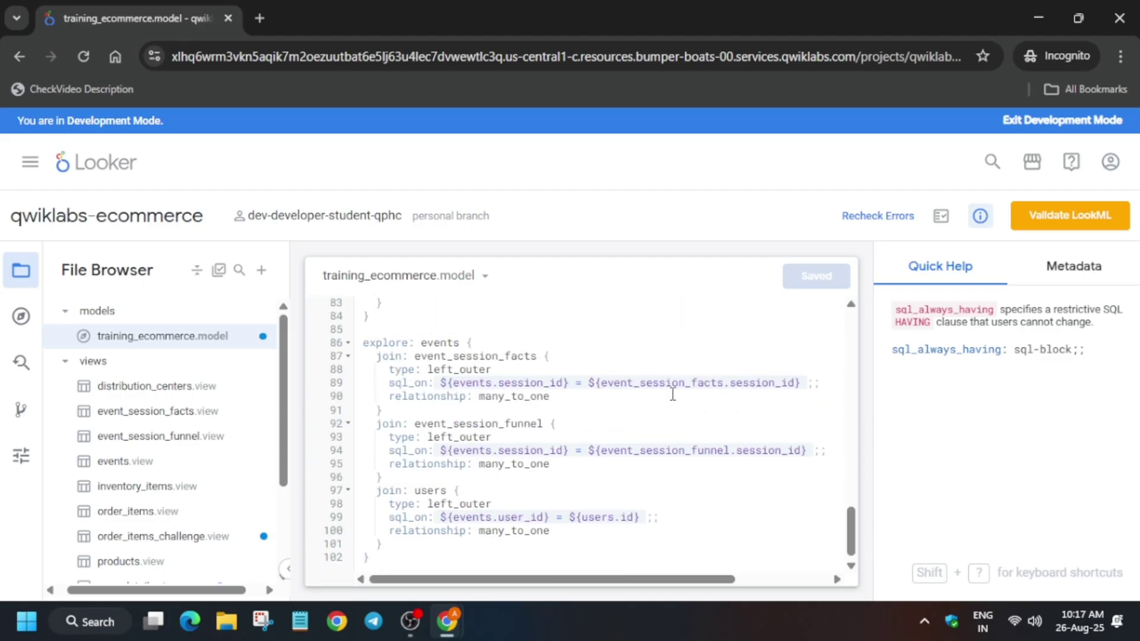
scroll(646, 410, "up", 17)
left_click(1050, 212)
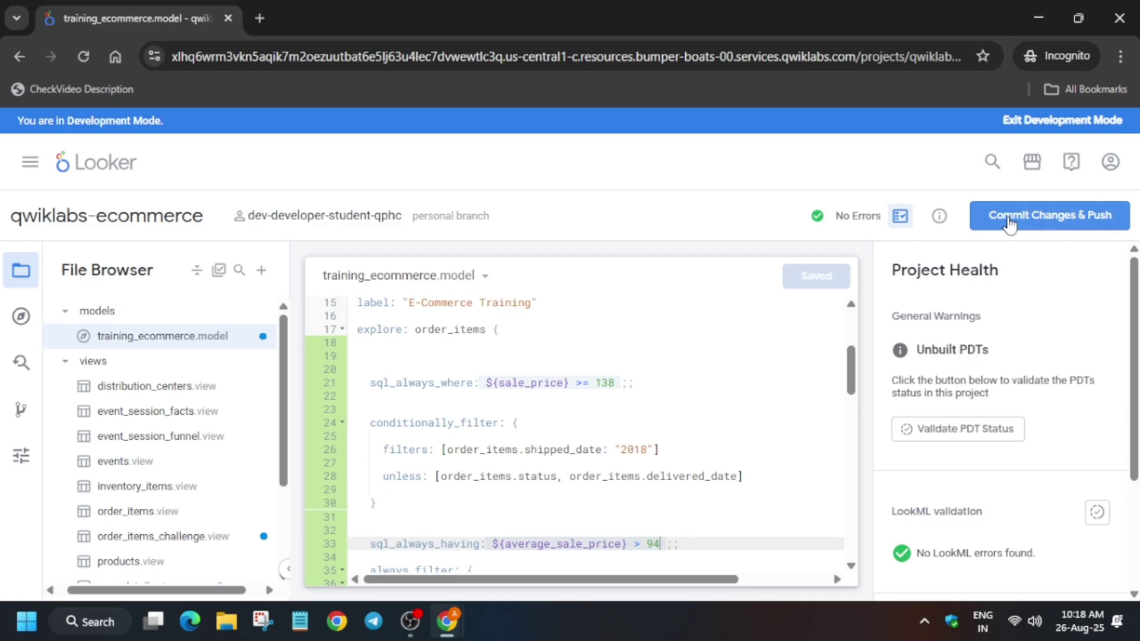
Commit the model and two new view files with a message and deploy to production.
left_click(1009, 222)
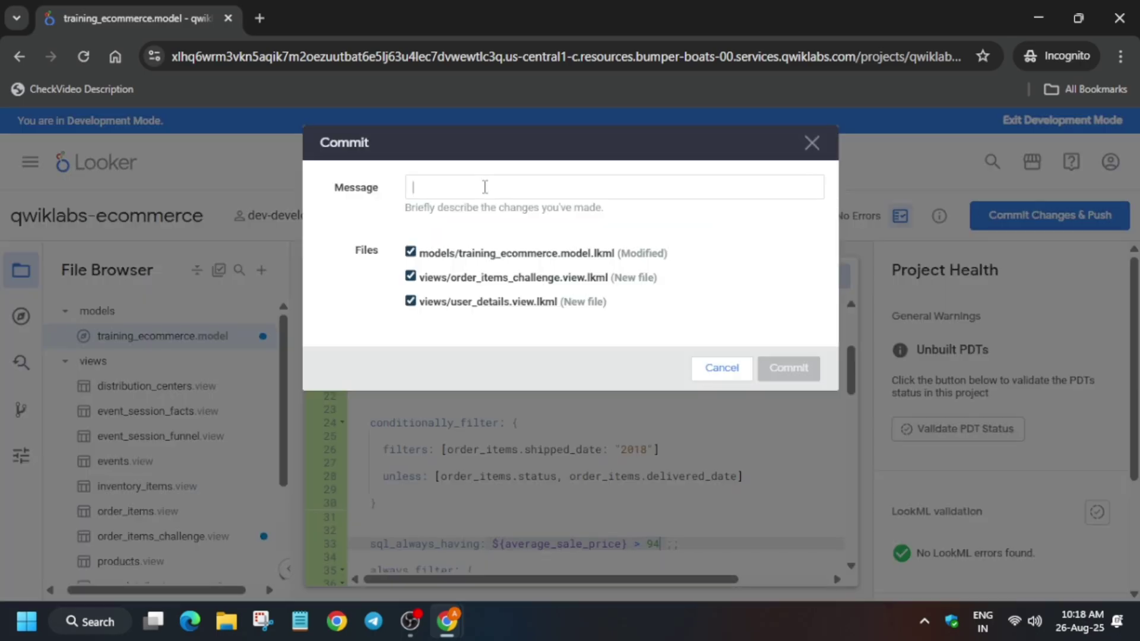
type("Like the video sub t")
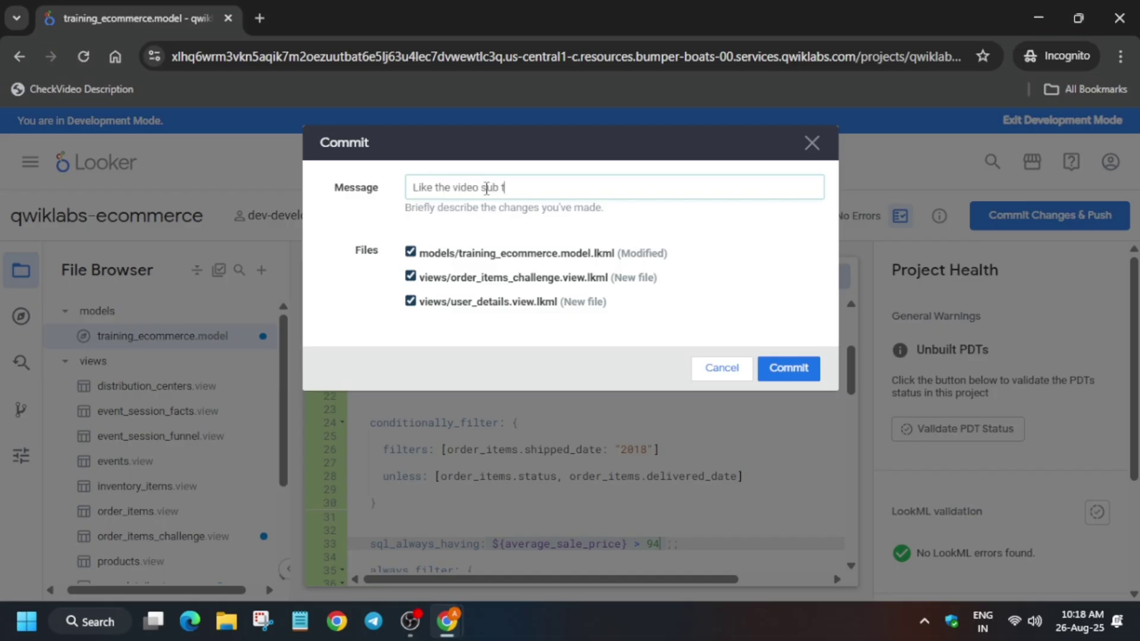
type("he channel")
left_click(770, 363)
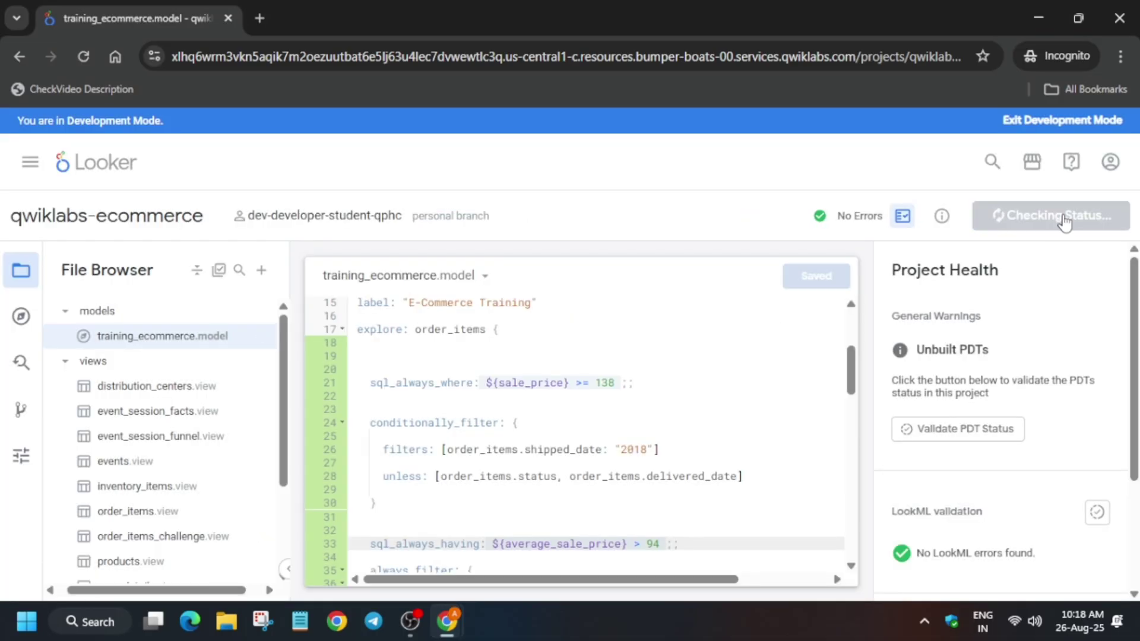
left_click(1063, 215)
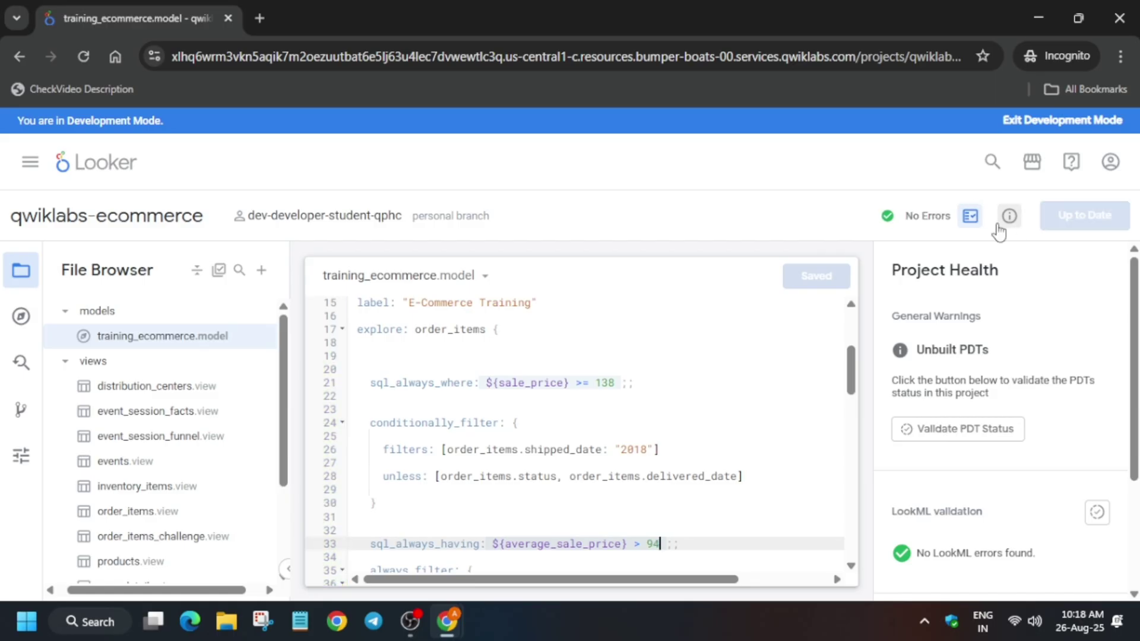
key("alt+Tab")
Run the Filter #4, Filter #2 and PDT progress checks, then reload for an 80/100 score.
left_click(389, 245)
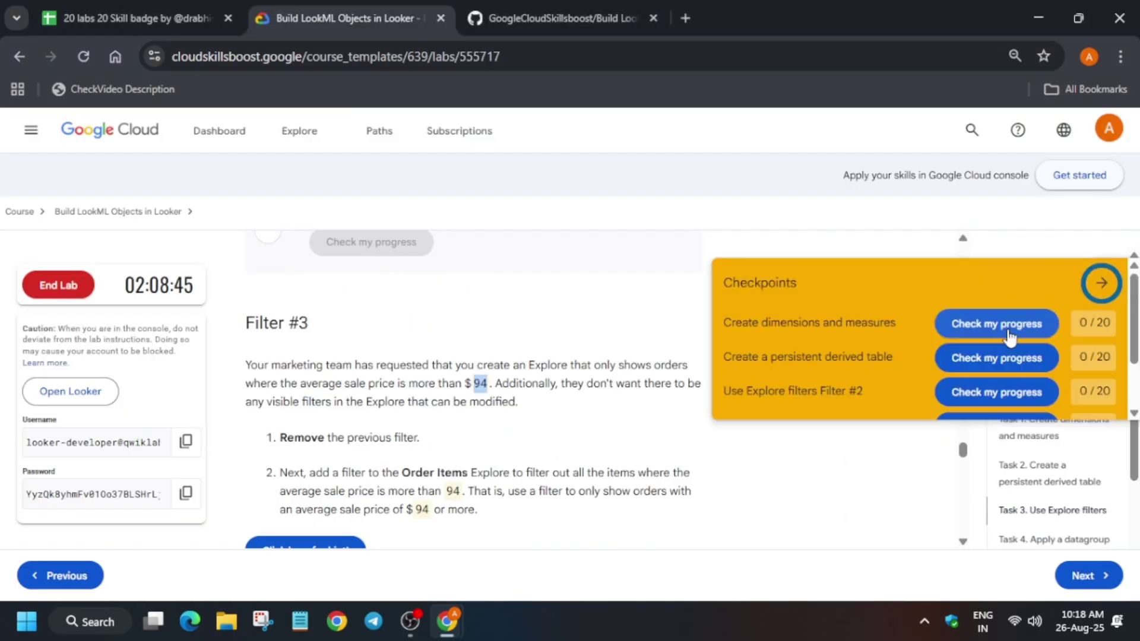
left_click(1013, 396)
scroll(1014, 392, "down", 1)
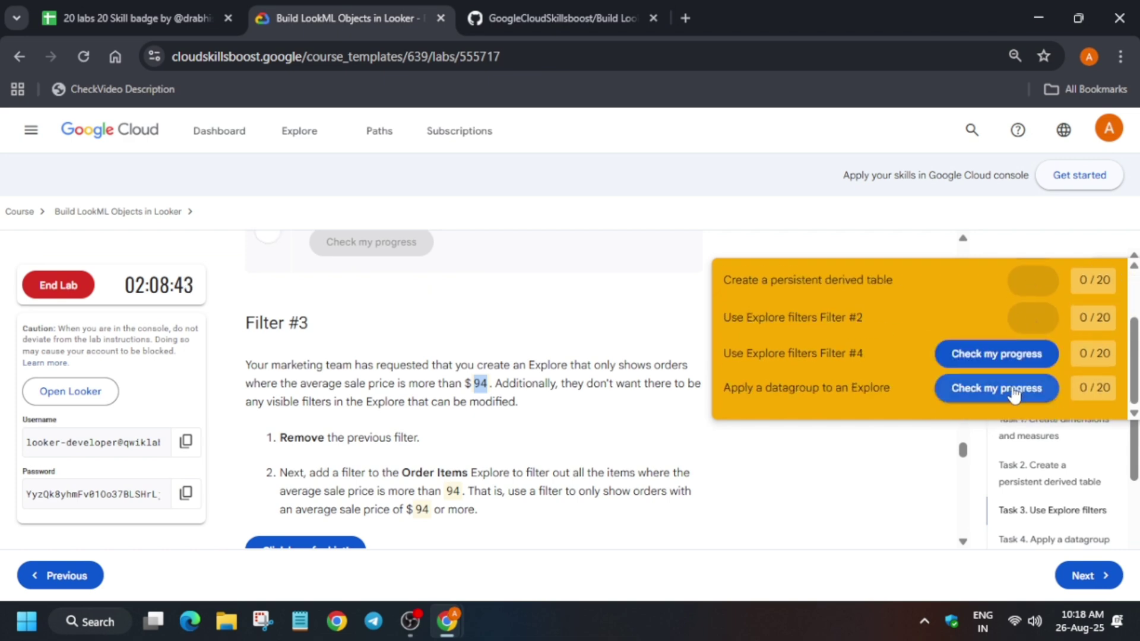
left_click(1020, 358)
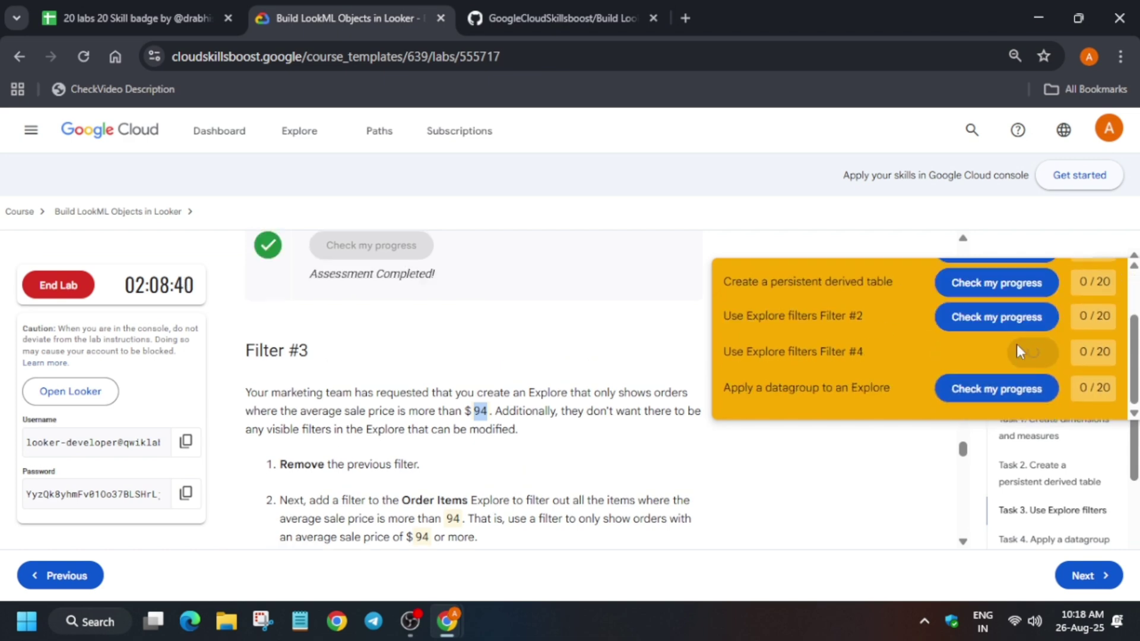
left_click(1016, 318)
left_click(1014, 284)
scroll(475, 386, "down", 10)
left_click(383, 311)
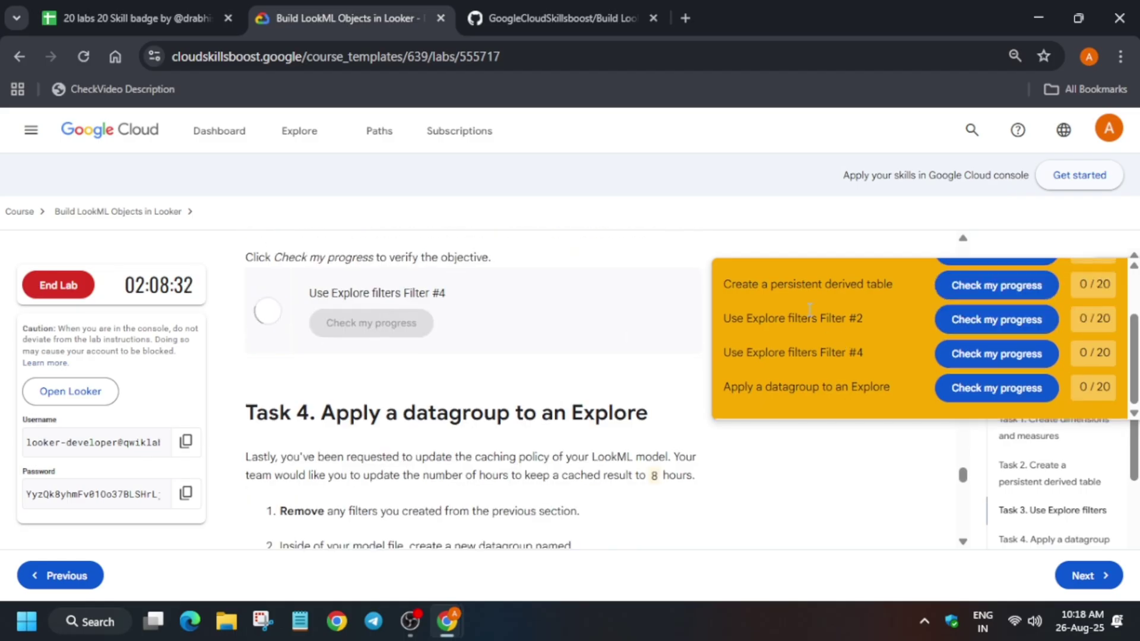
left_click(77, 48)
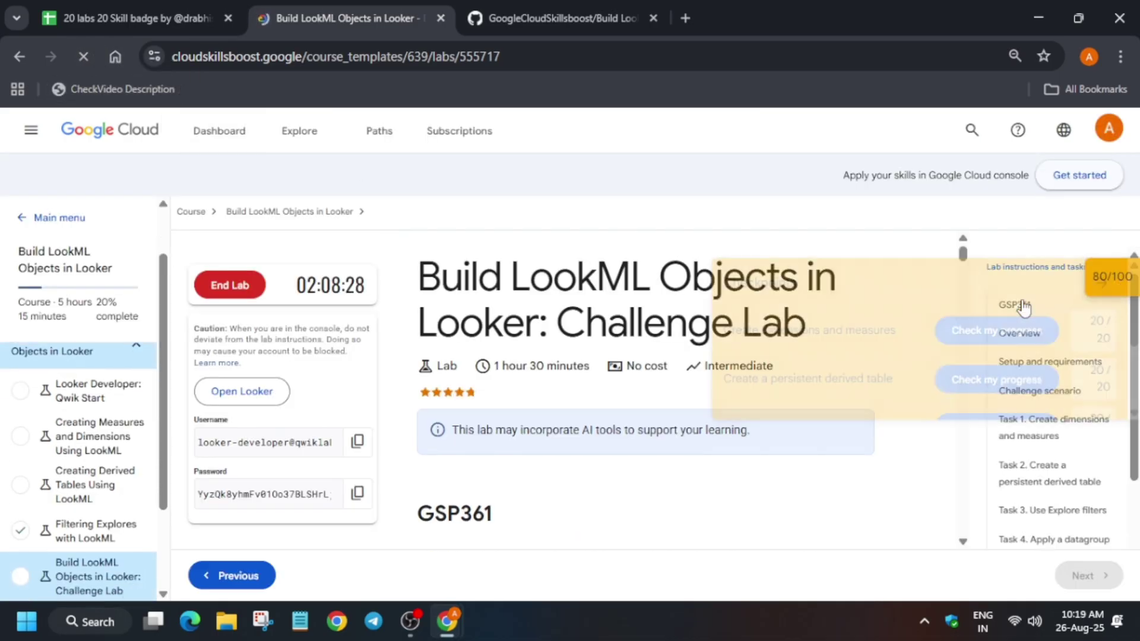
Copy the datagroup model code block from the GitHub lab solution guide.
left_click(575, 8)
scroll(543, 396, "down", 20)
scroll(330, 408, "up", 4)
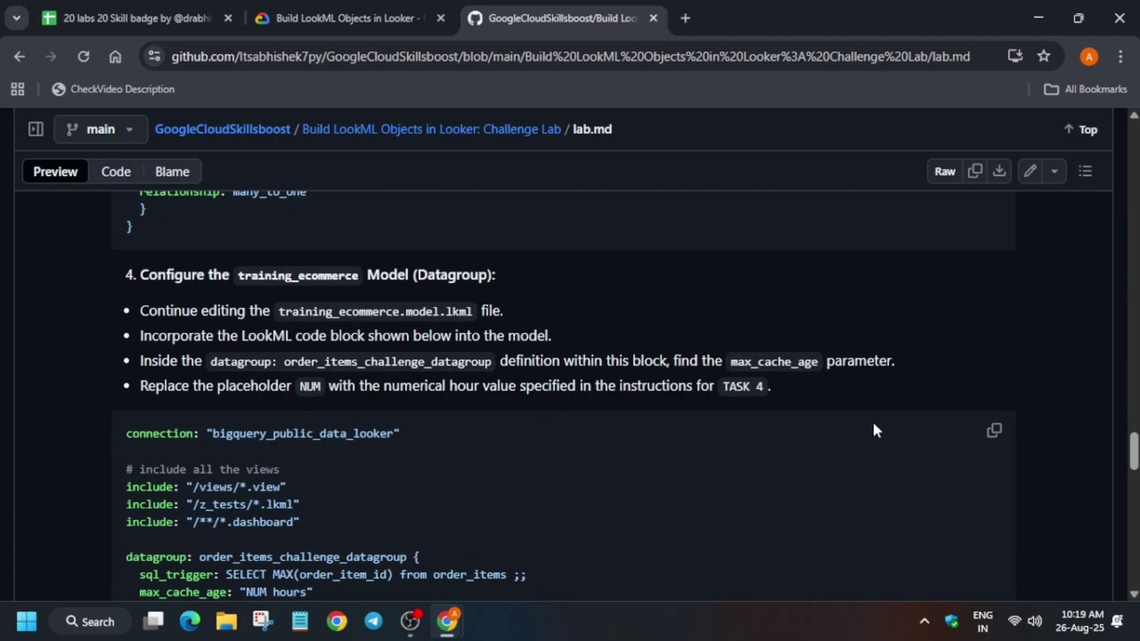
left_click(991, 429)
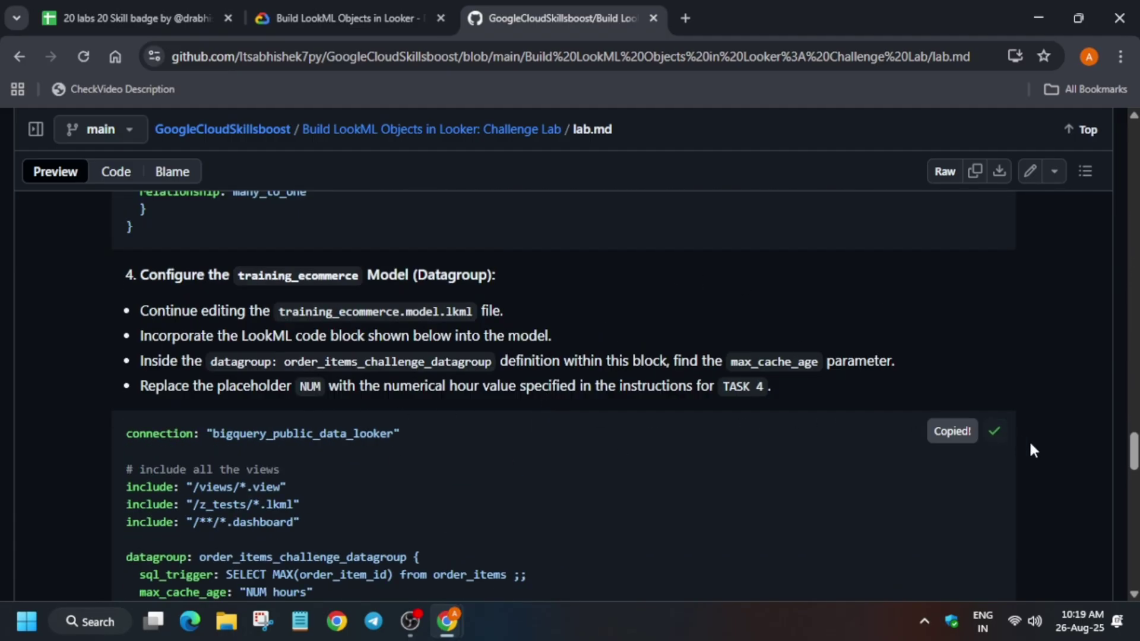
key("alt+Tab")
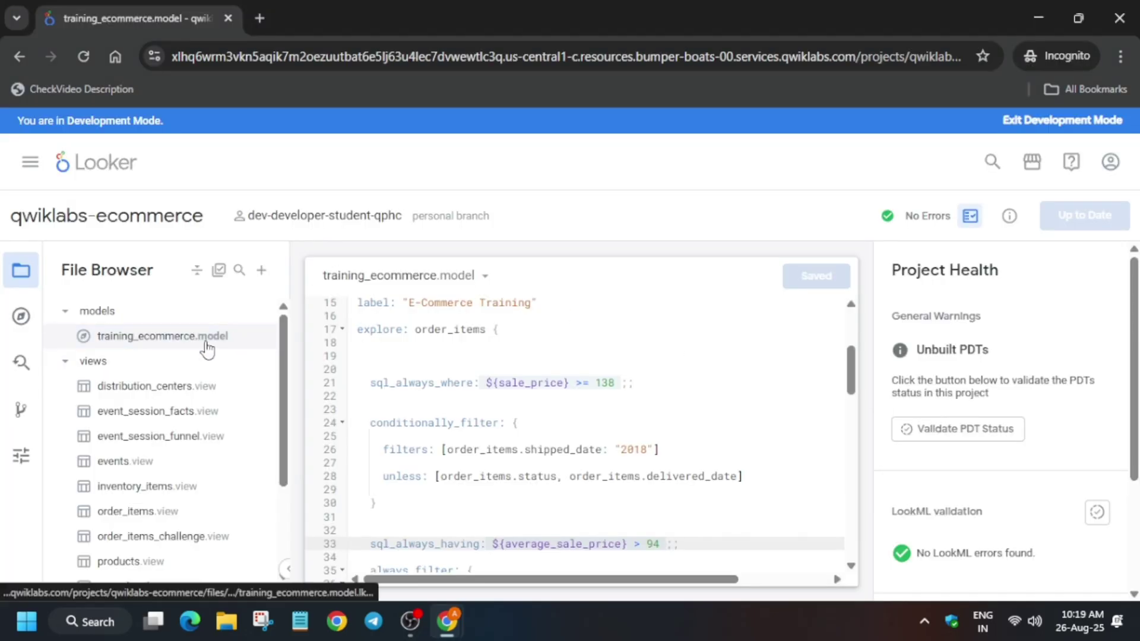
Replace the entire training_ecommerce.model contents with the copied datagroup LookML.
left_click(671, 377)
key("ctrl+a")
key("ctrl+v")
scroll(647, 391, "up", 10)
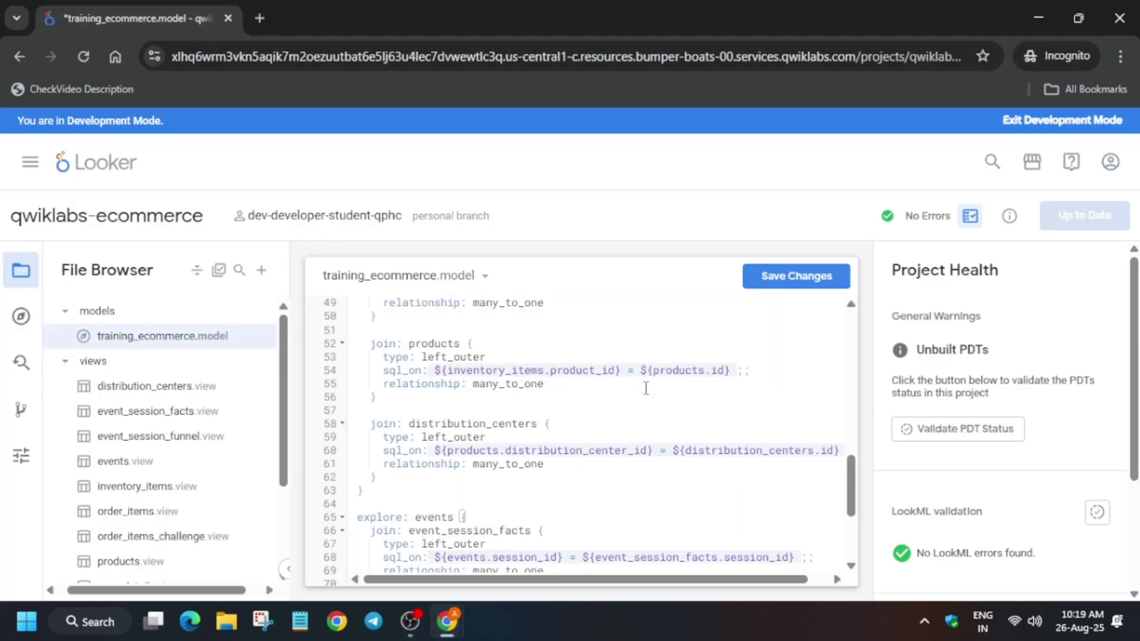
scroll(646, 389, "up", 4)
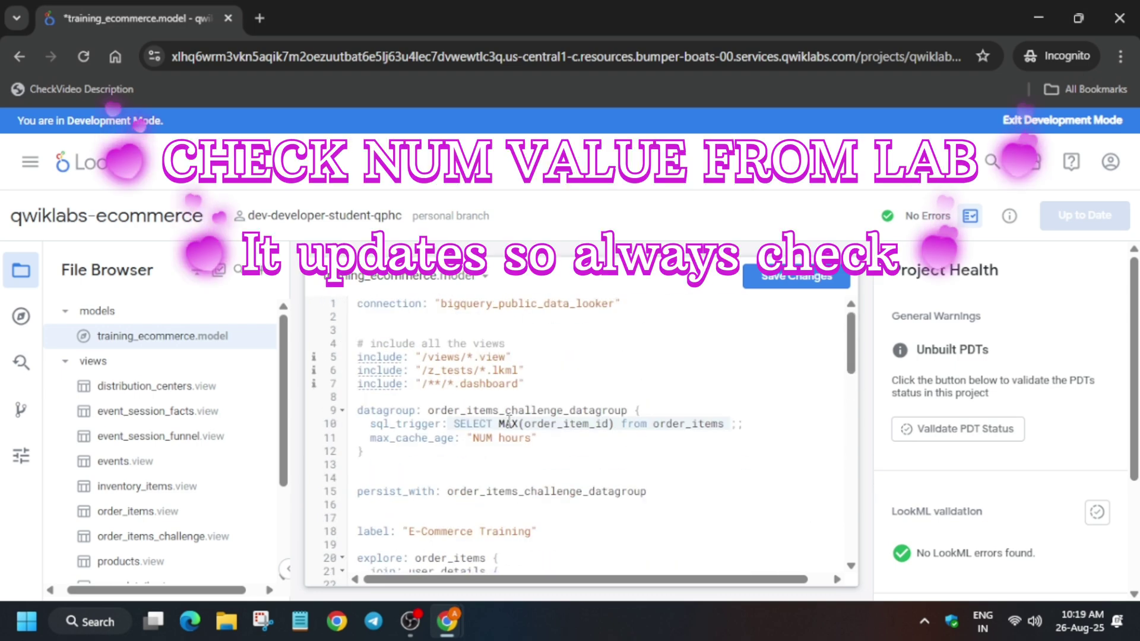
Replace the NUM placeholder in max_cache_age with 8, the value from the Task 4 instructions.
key("alt+Tab")
key("ctrl+shift+Tab")
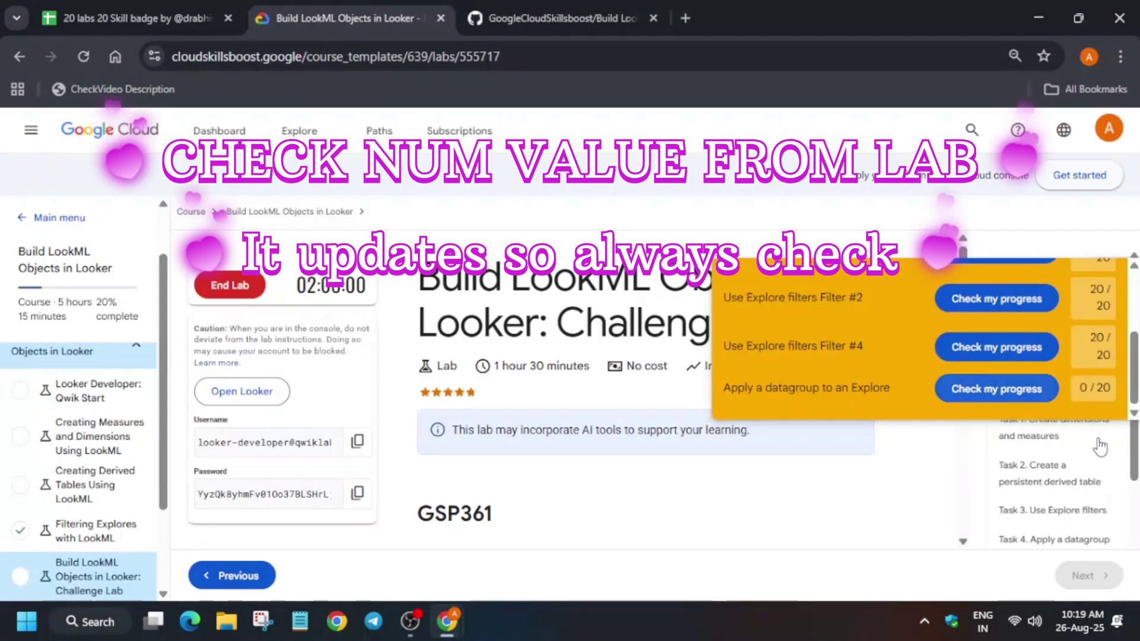
left_click(1065, 455)
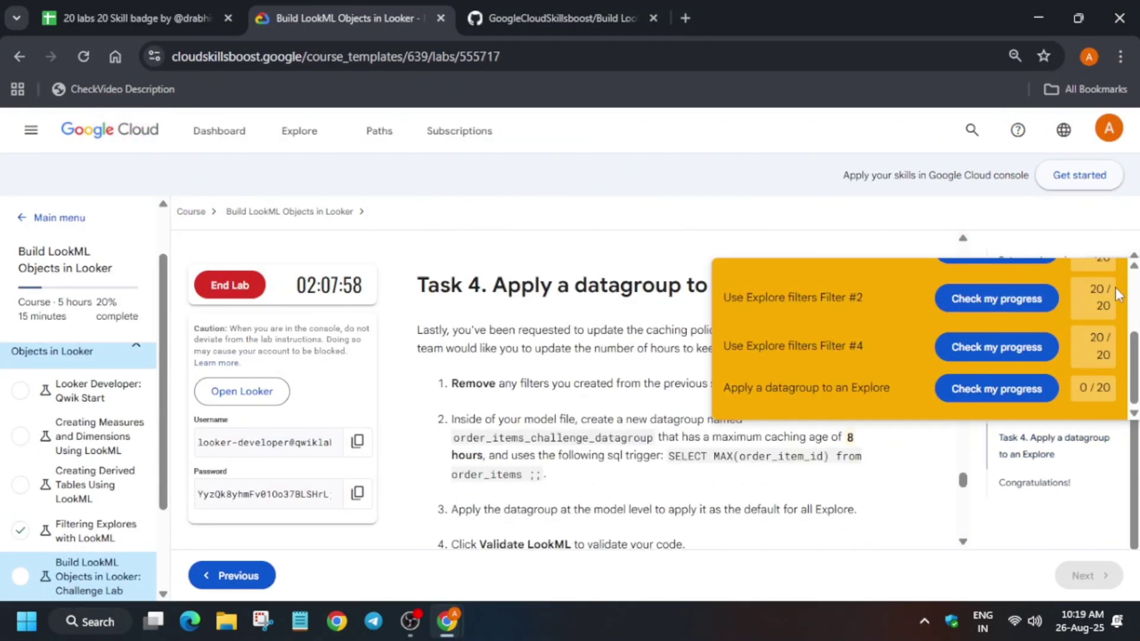
scroll(850, 408, "down", 2)
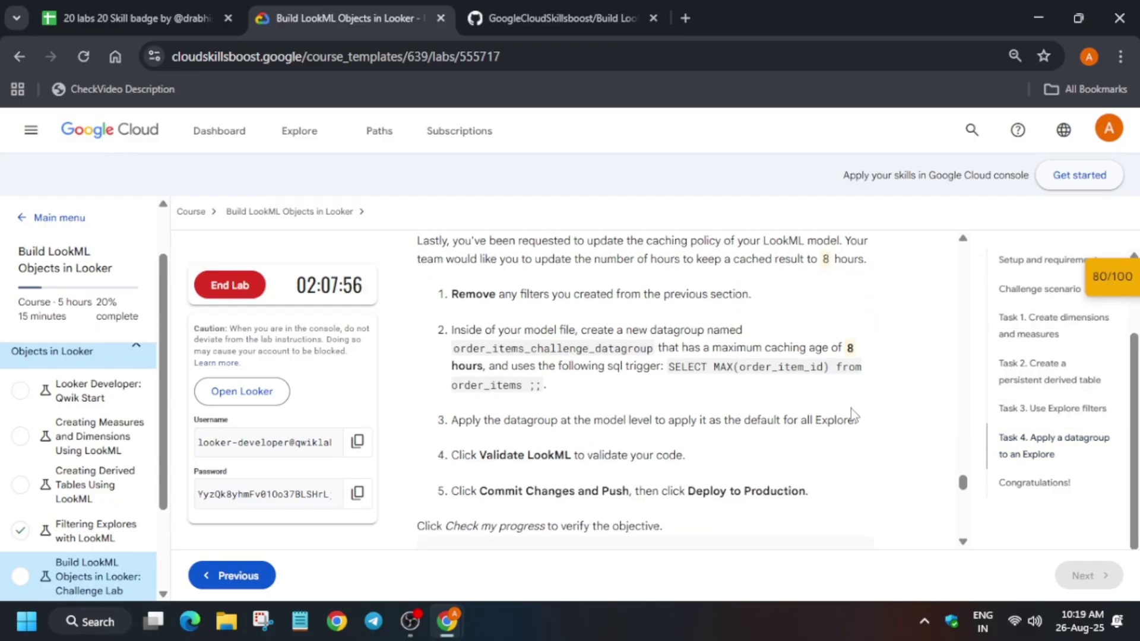
double_click(850, 349)
key("alt+Tab")
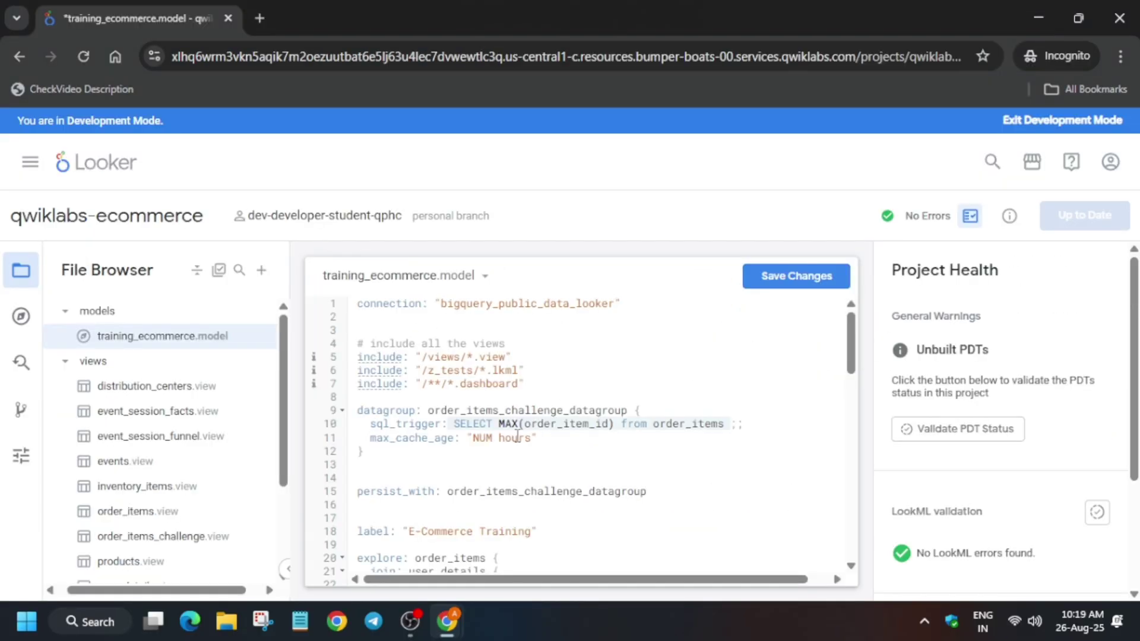
mouse_move(499, 423)
left_mouse_down()
mouse_move(519, 423)
mouse_move(481, 437)
mouse_move(492, 438)
left_mouse_up()
key("ctrl+v")
scroll(596, 481, "down", 15)
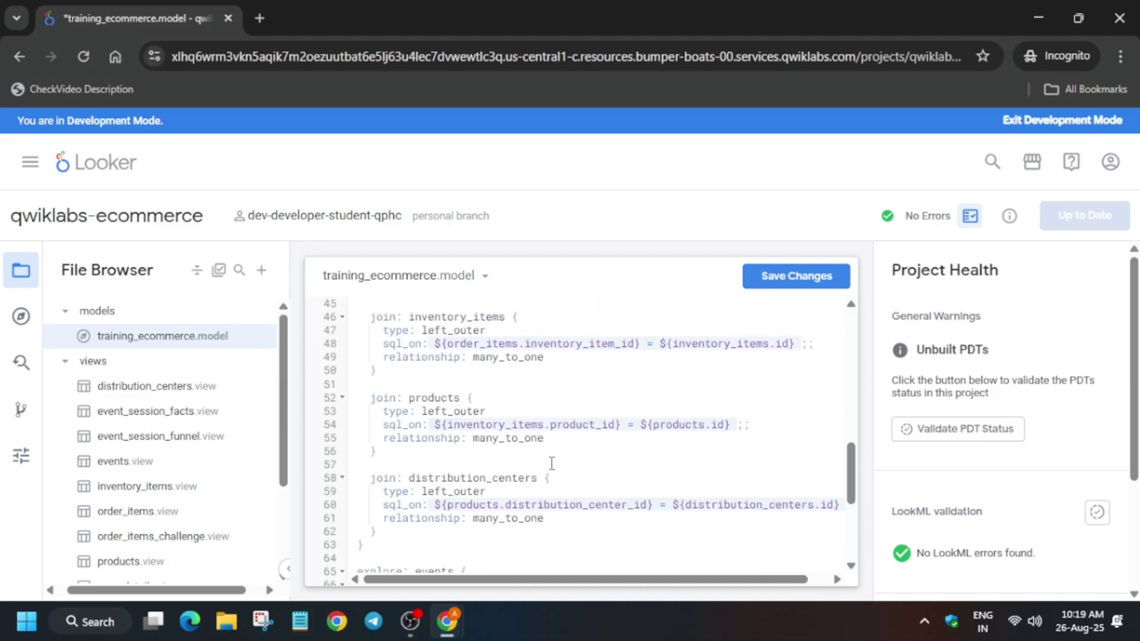
Save the model file and validate the LookML.
left_click(813, 280)
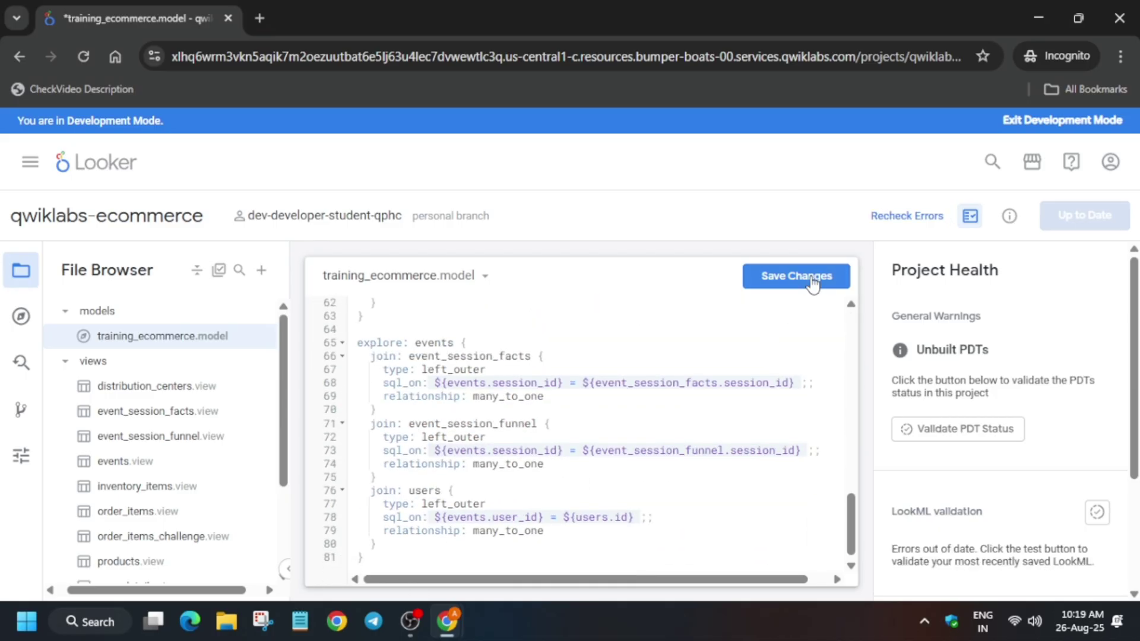
left_click(1105, 226)
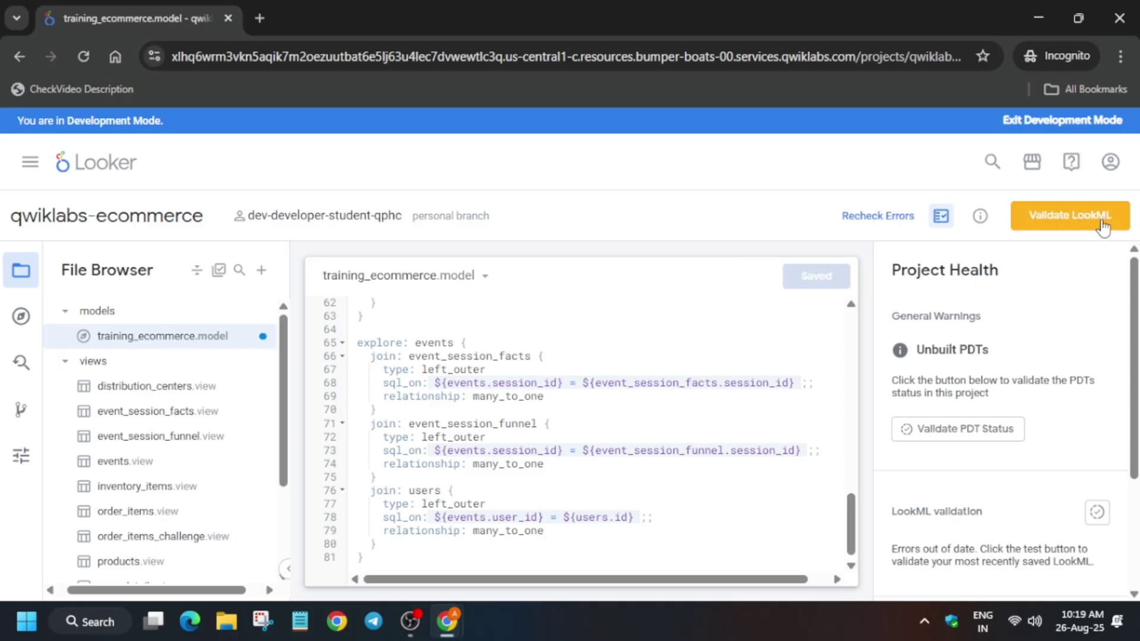
left_click(1103, 227)
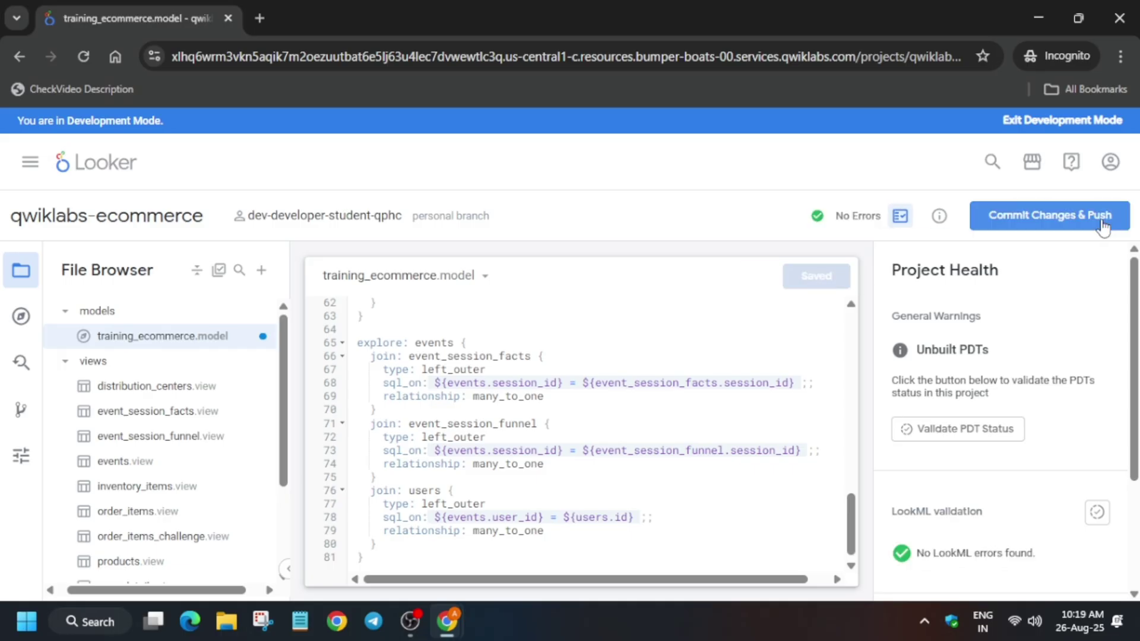
Commit and push the change with the message 'Like the video'.
left_click(1049, 215)
left_click(501, 191)
type("Like the video")
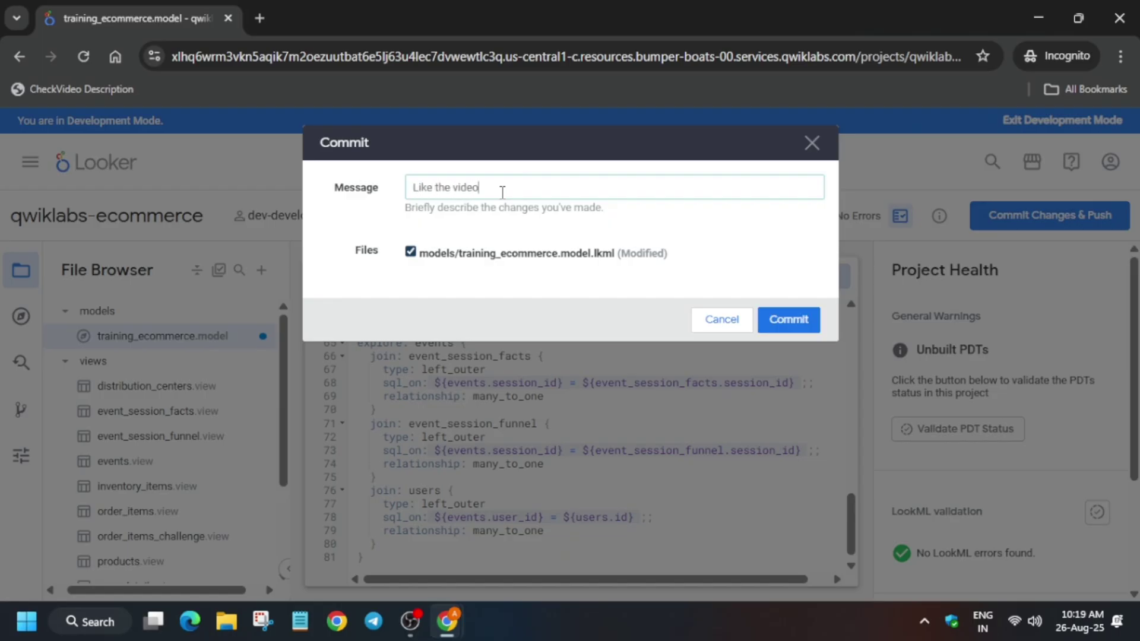
left_click(771, 322)
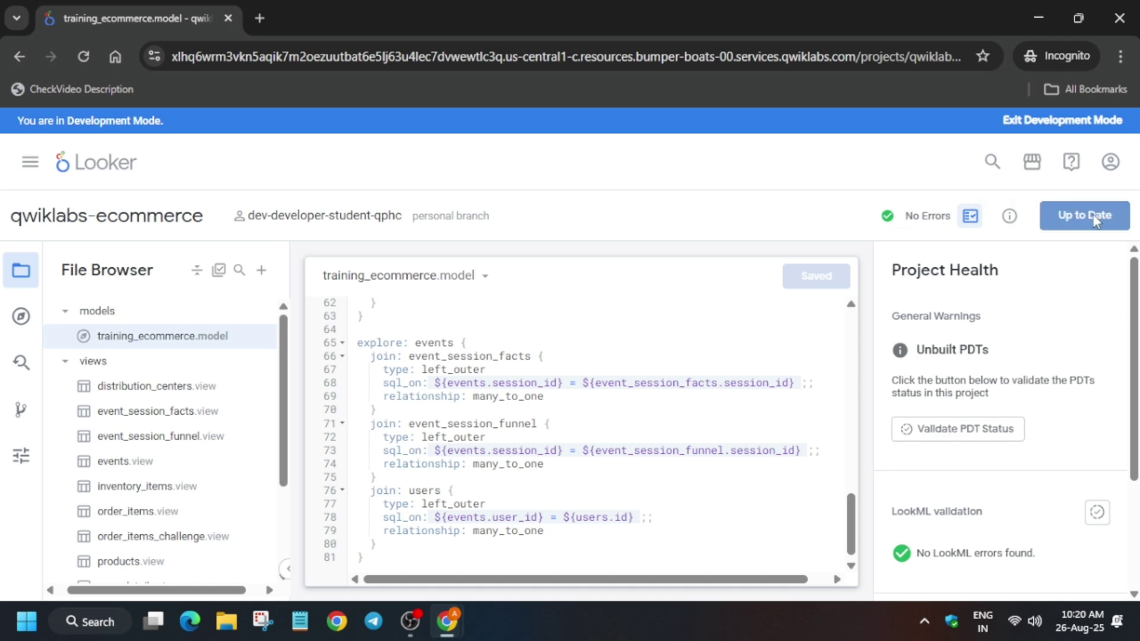
key("alt+Tab")
scroll(711, 436, "down", 1)
Run the Apply a datagroup to an Explore progress check twice; the score stays 80/100.
scroll(710, 436, "down", 4)
left_click(543, 326)
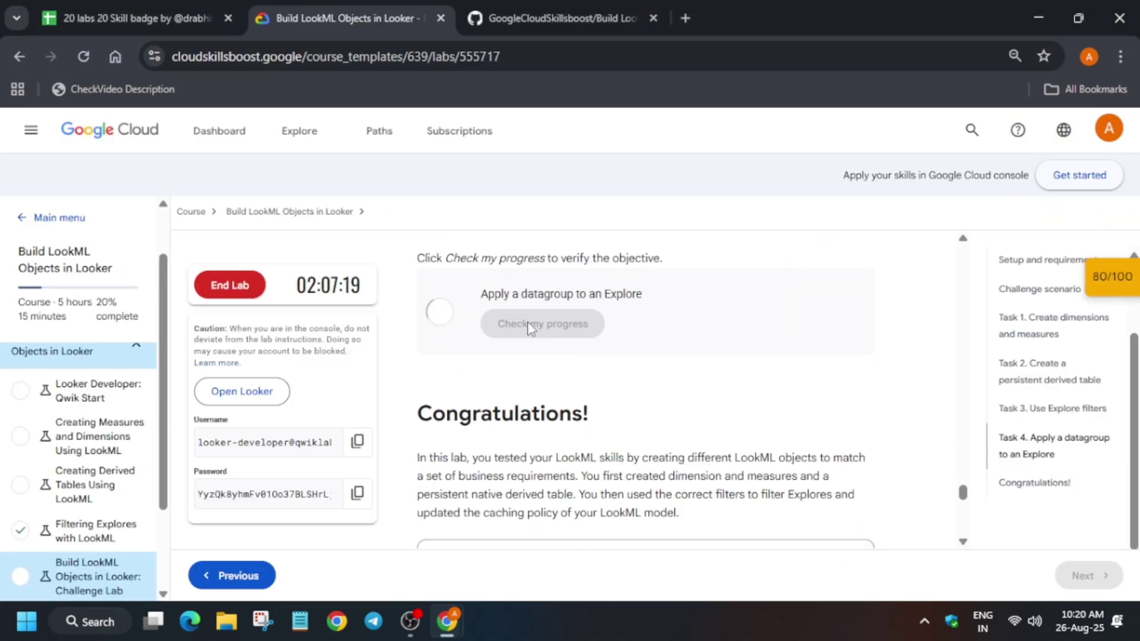
left_click(469, 58)
left_click(596, 393)
left_click(558, 323)
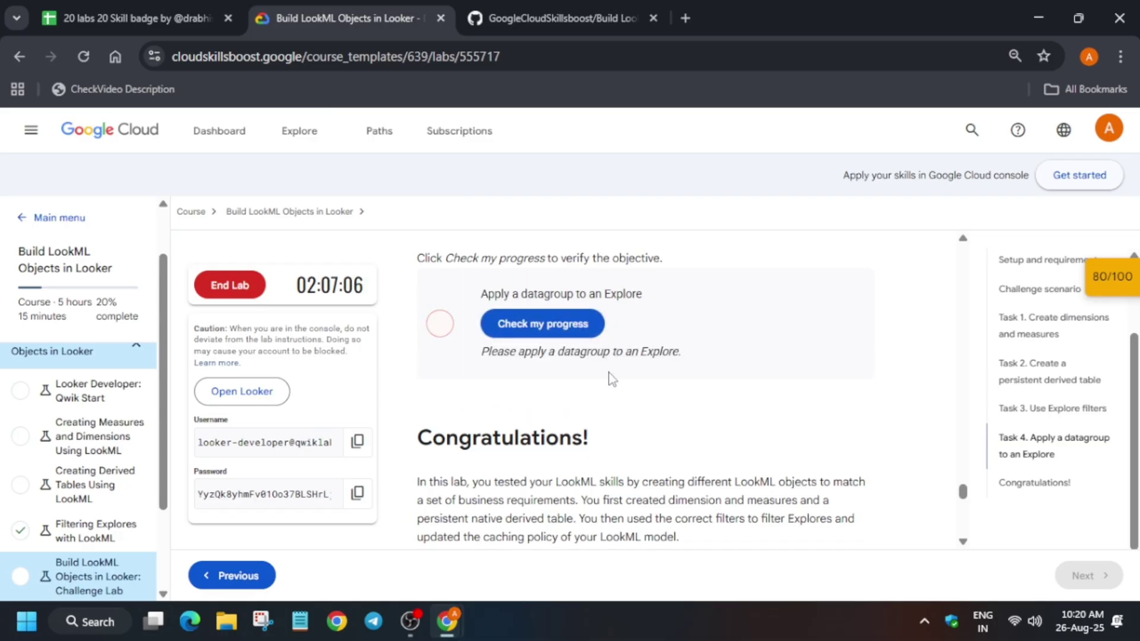
scroll(609, 386, "up", 2)
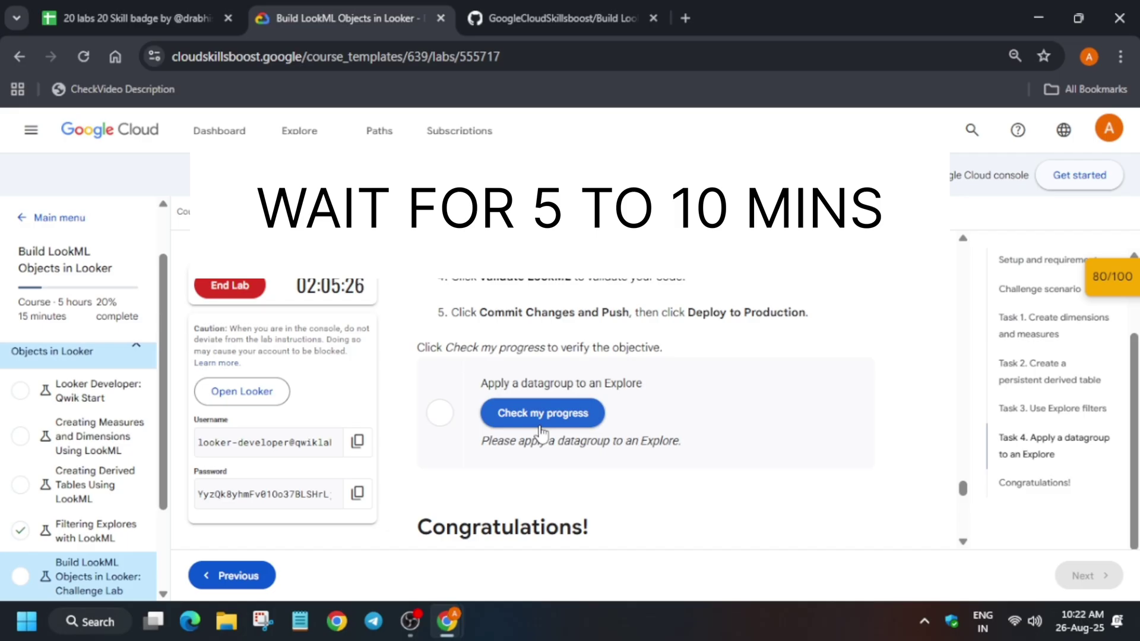
left_click(539, 425)
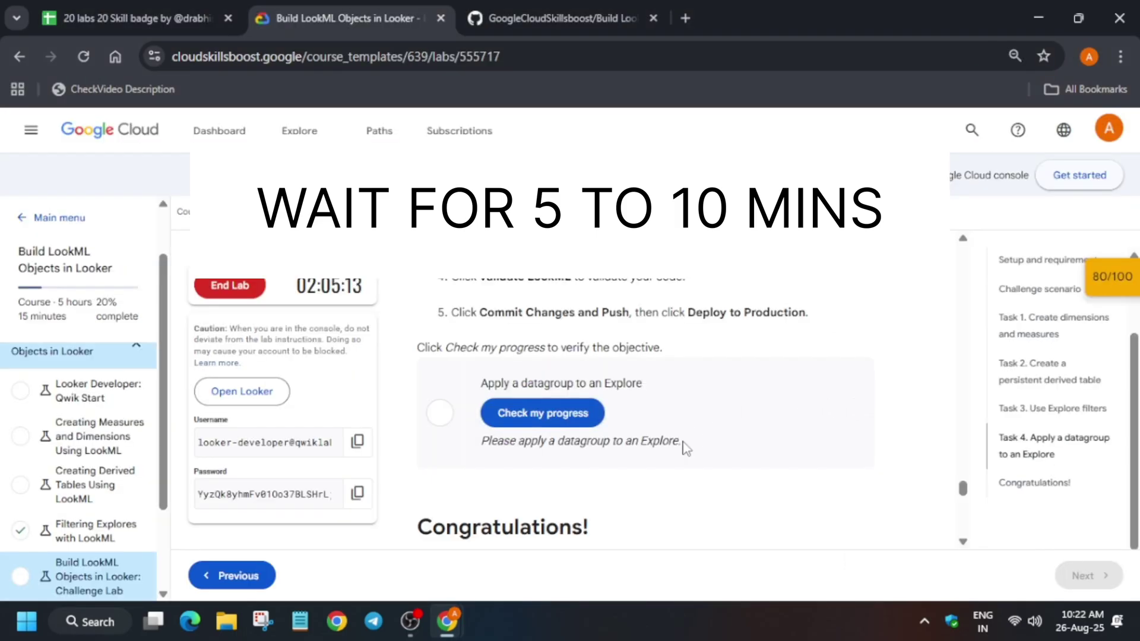
left_click(569, 397)
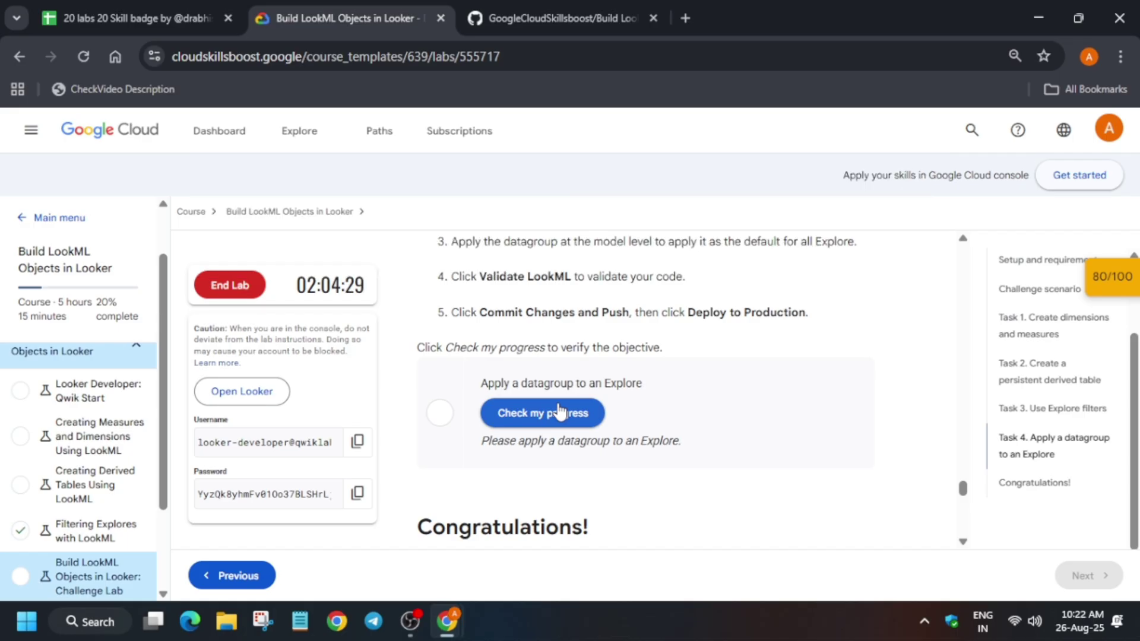
left_click(558, 409)
Review the order_items_challenge_datagroup definition in training_ecommerce.model.
scroll(573, 416, "up", 3)
scroll(573, 416, "up", 5)
key("alt+Tab")
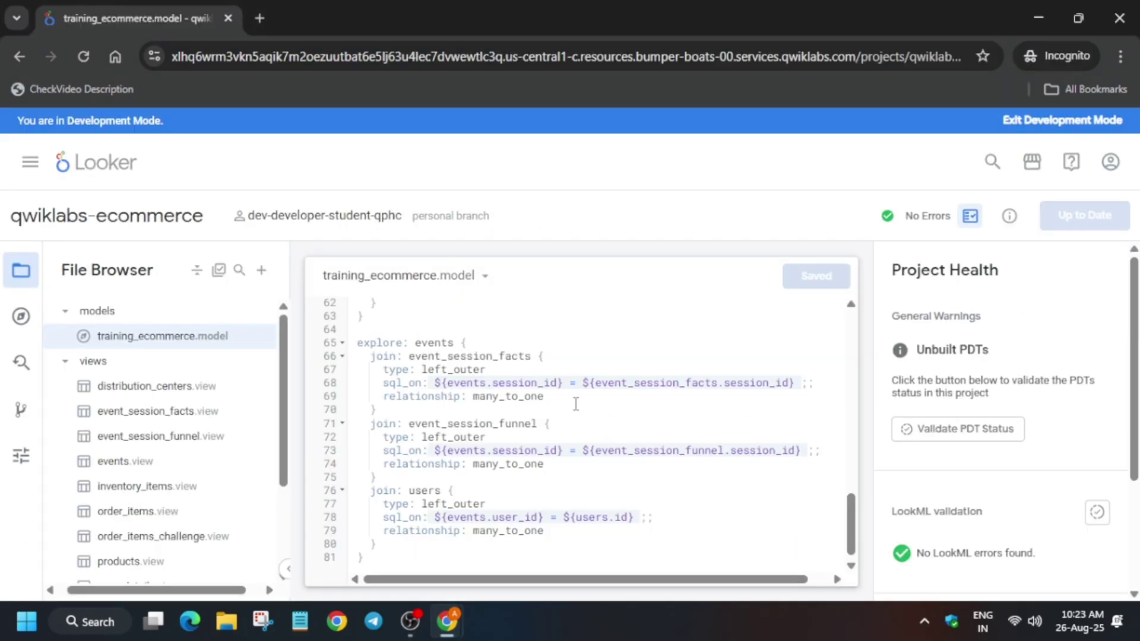
scroll(615, 486, "up", 12)
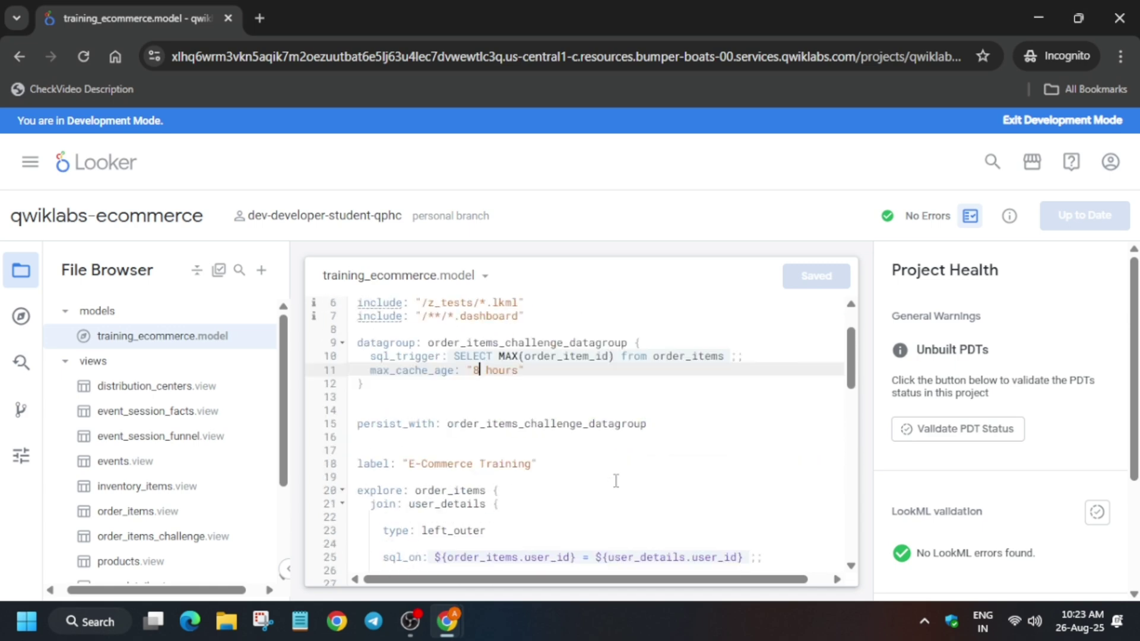
scroll(615, 481, "down", 5)
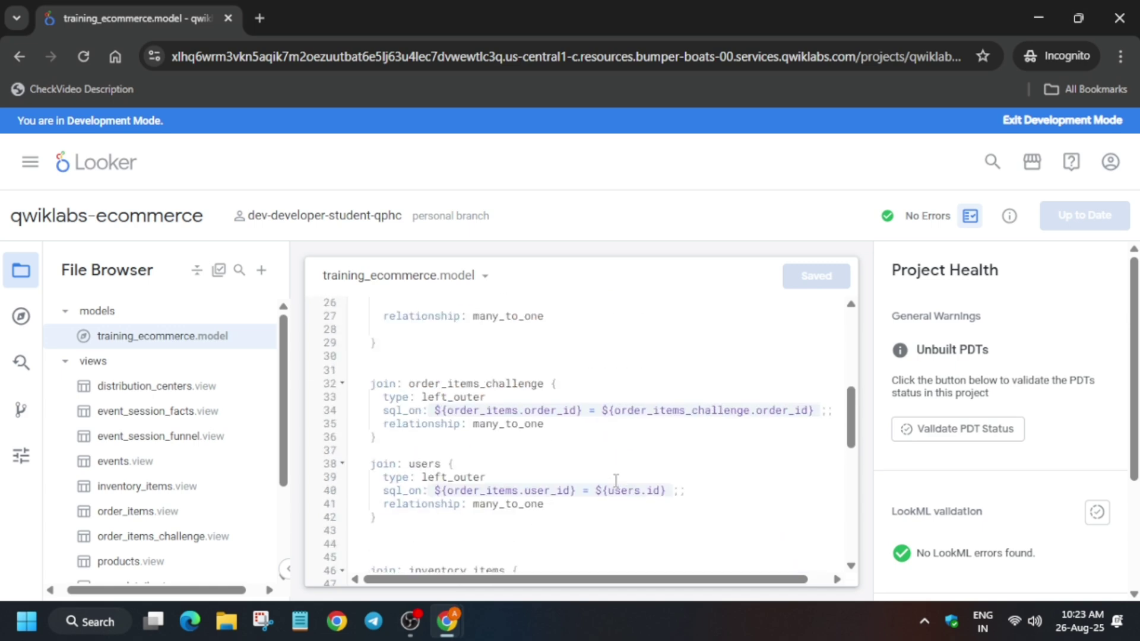
scroll(615, 479, "down", 5)
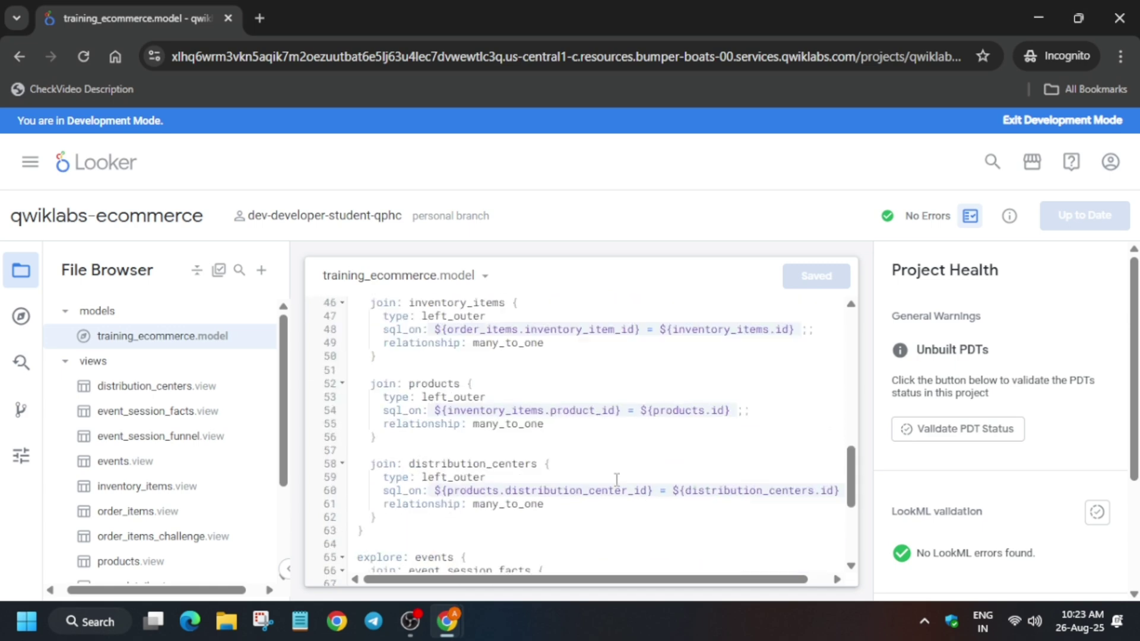
scroll(616, 480, "down", 4)
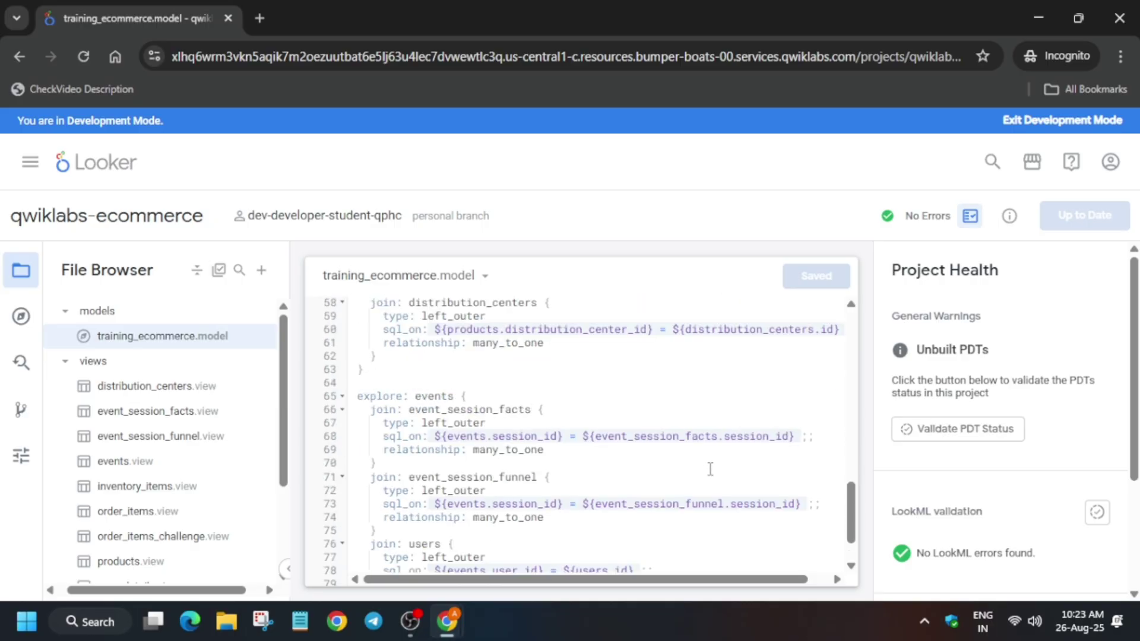
scroll(710, 468, "up", 5)
key("alt+Tab")
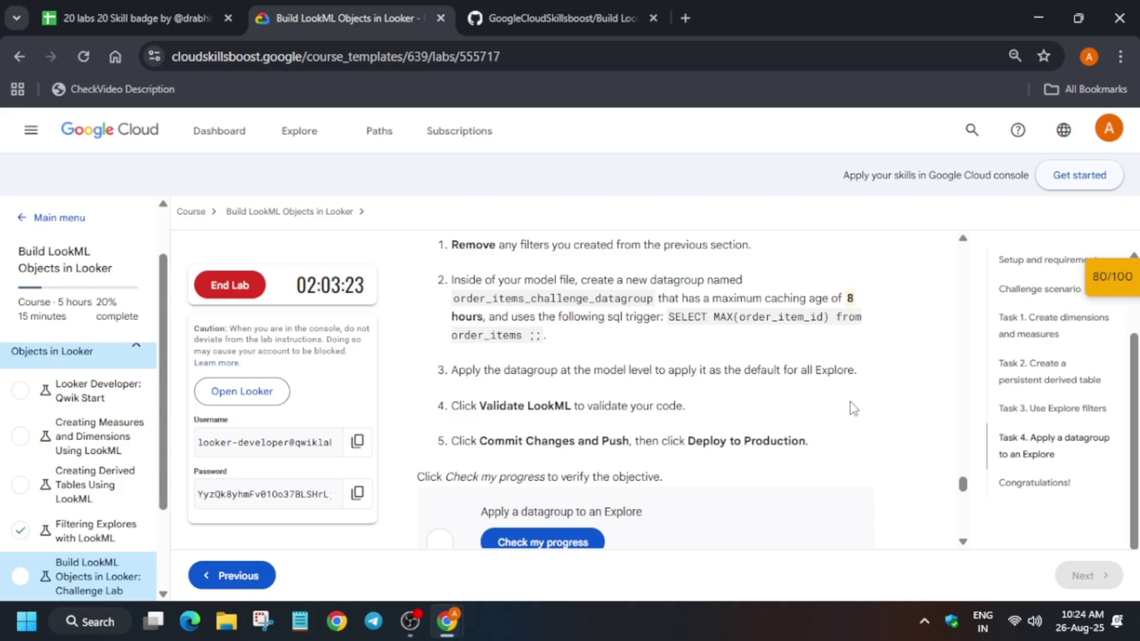
key("alt+Tab")
key("alt+Tab")
key("alt+Tab")
scroll(705, 420, "down", 15)
scroll(705, 420, "down", 4)
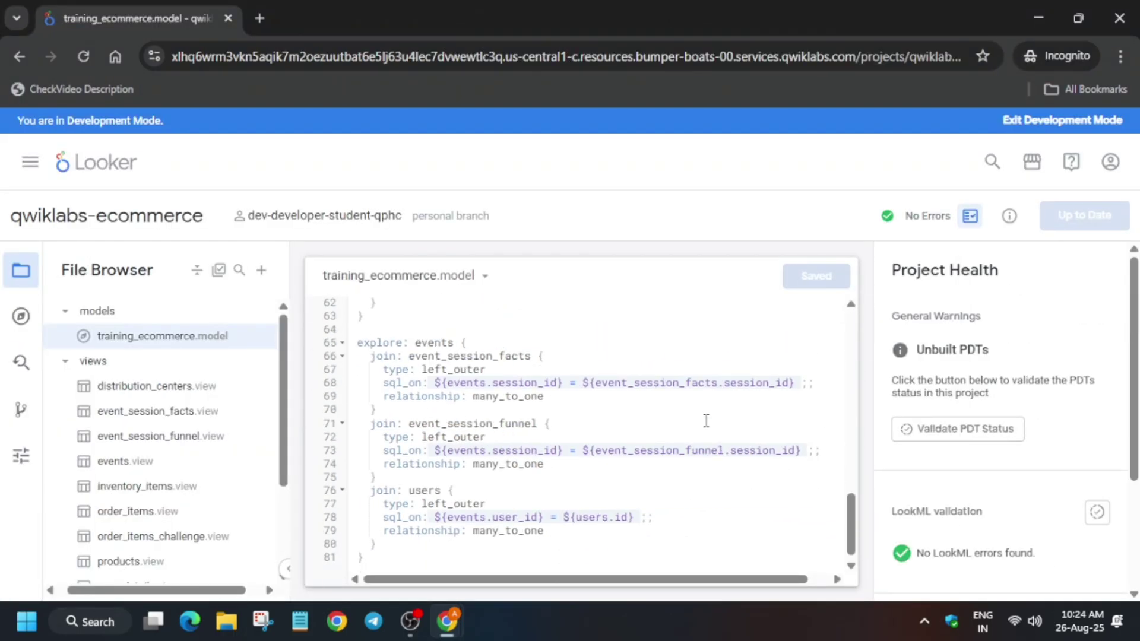
scroll(706, 420, "up", 18)
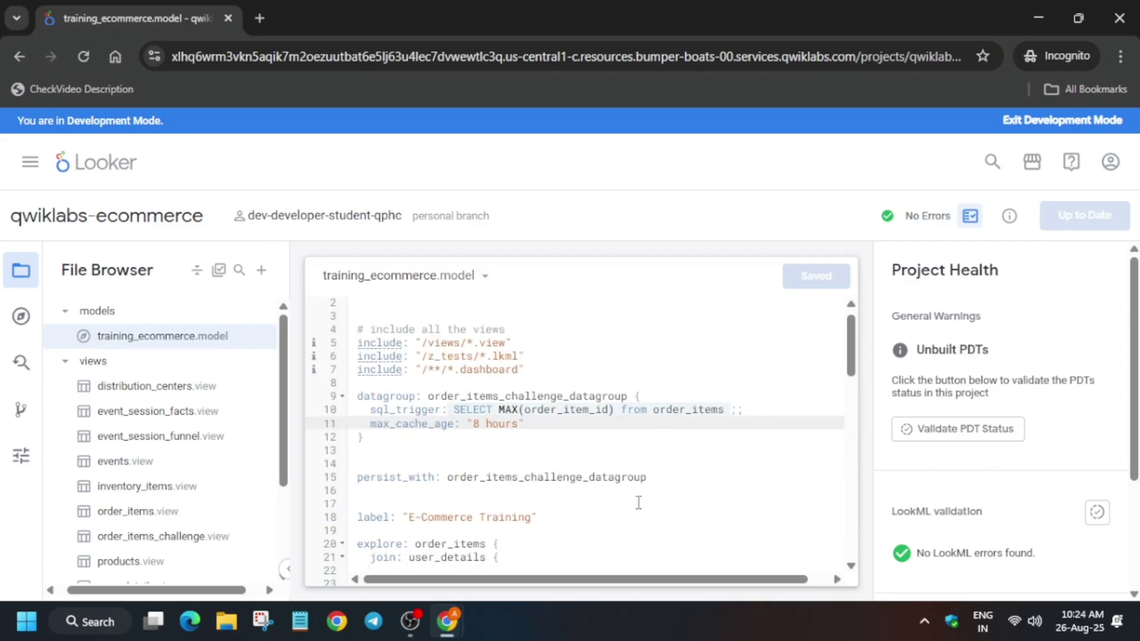
Run the Task 4 datagroup progress check on the lab page.
key("alt+Tab")
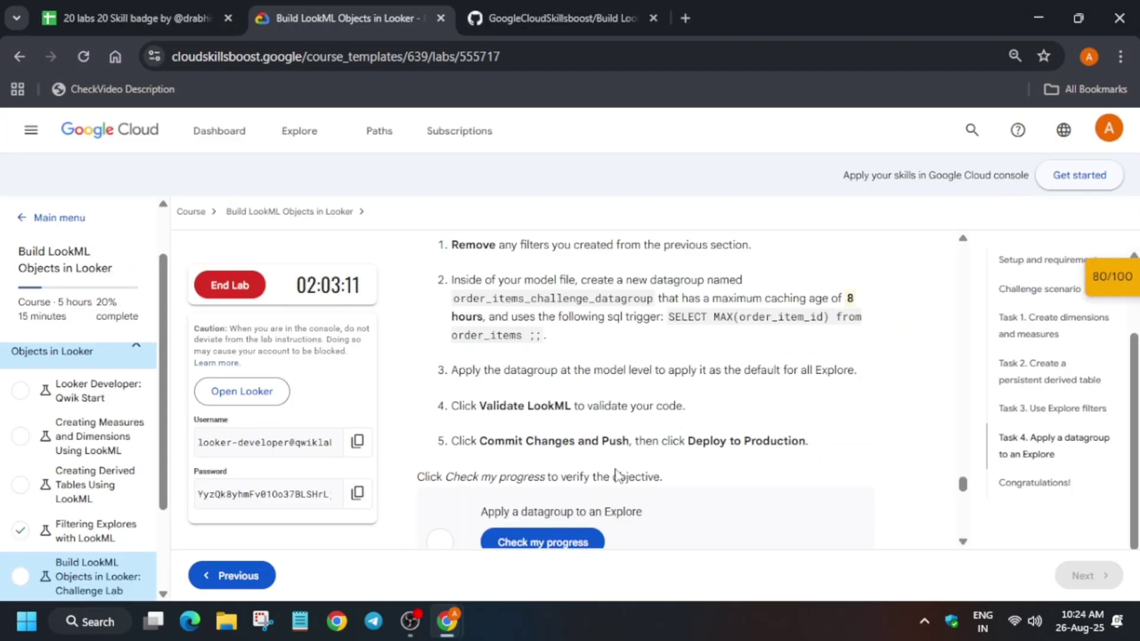
scroll(536, 373, "down", 3)
left_click(536, 371)
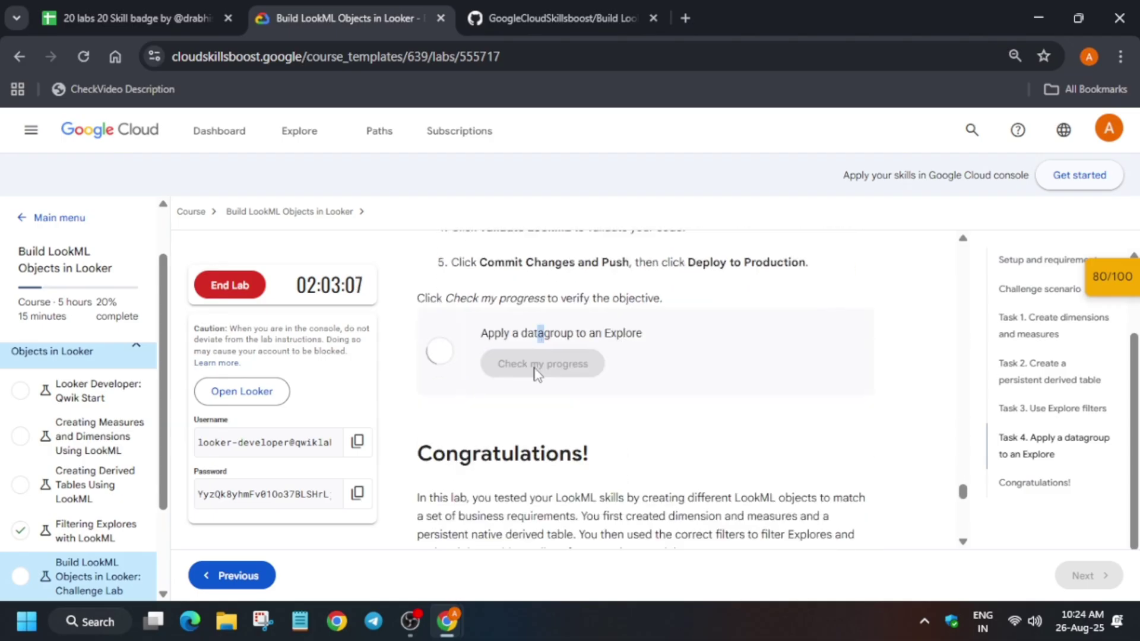
Rerun the datagroup check and look through the GitHub lab.md solution notes.
left_click(536, 371)
left_click(558, 18)
scroll(539, 403, "down", 10)
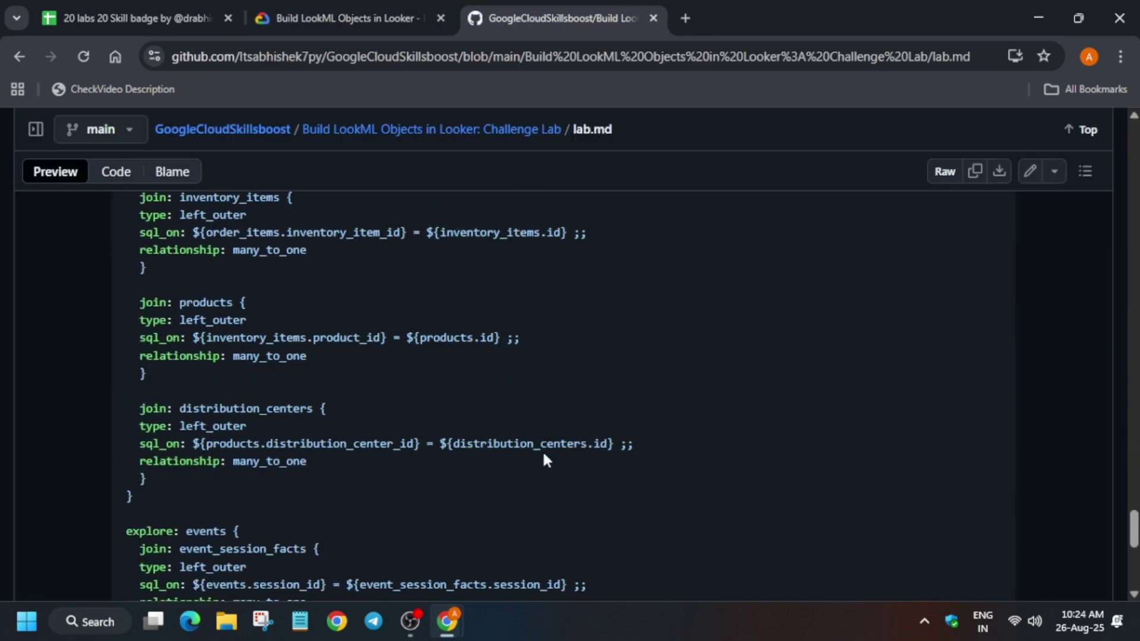
scroll(543, 450, "down", 5)
scroll(543, 450, "up", 10)
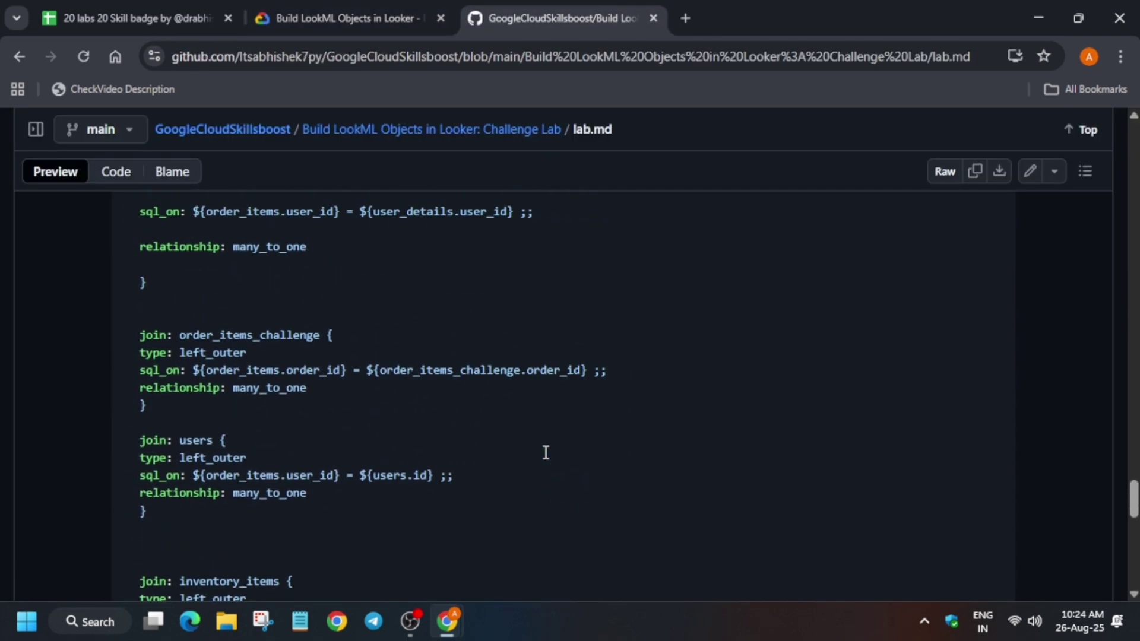
scroll(545, 452, "up", 8)
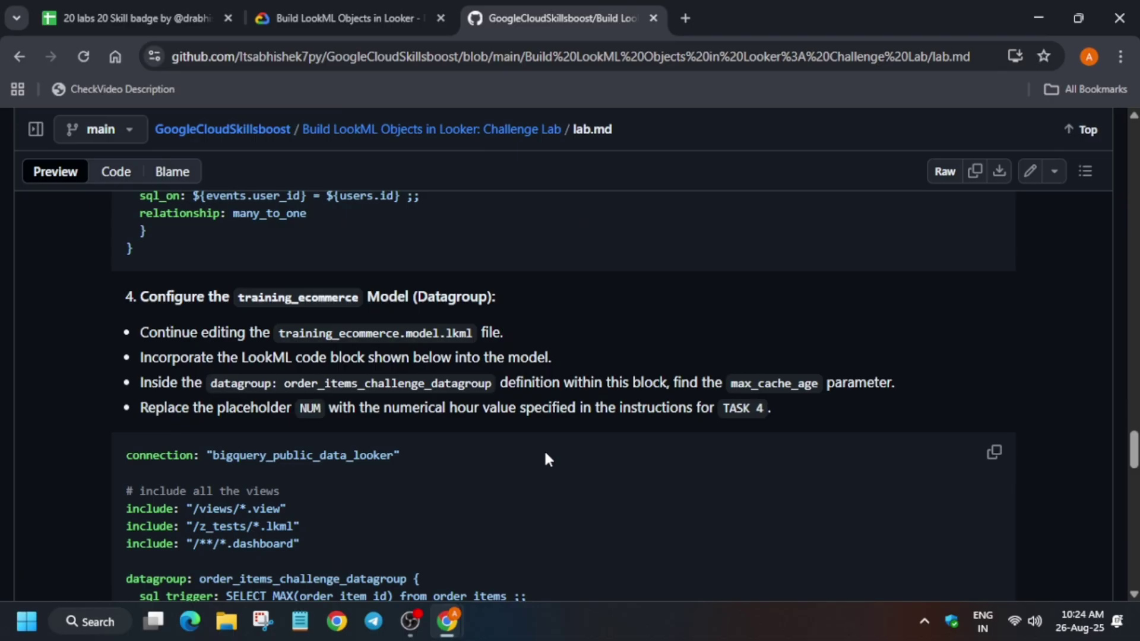
Rerun the datagroup check once more, then go back to the GitHub lab.md notes.
left_click(332, 18)
left_click(536, 360)
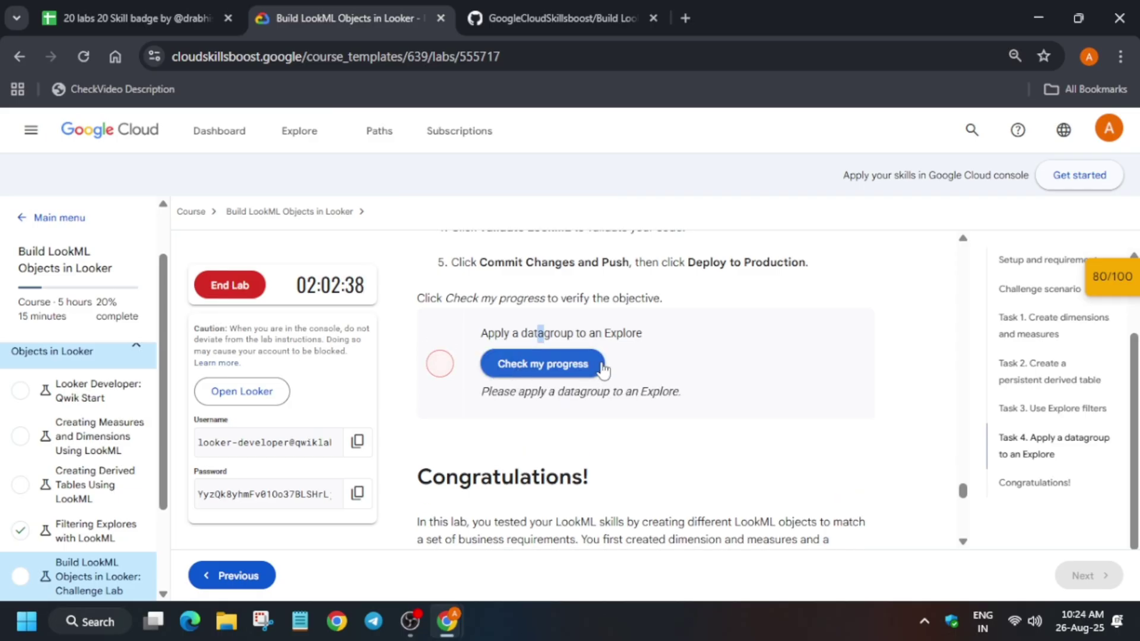
scroll(623, 326, "up", 10)
left_click(520, 7)
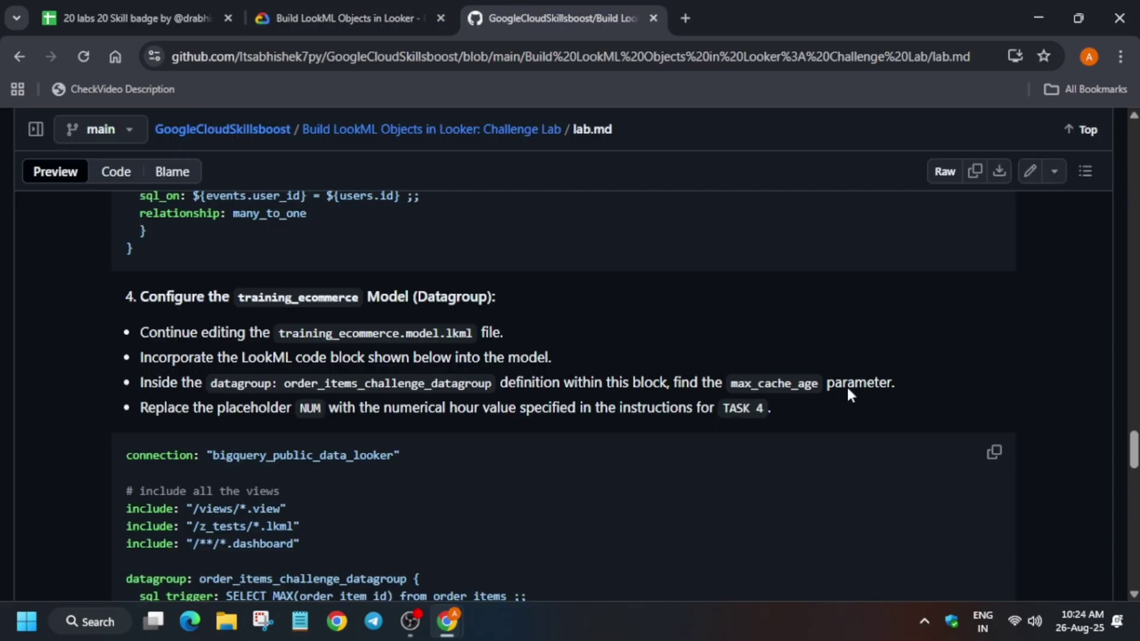
Copy the lab.md datagroup code block and paste it over the whole model file.
left_click(1003, 458)
key("alt+Tab")
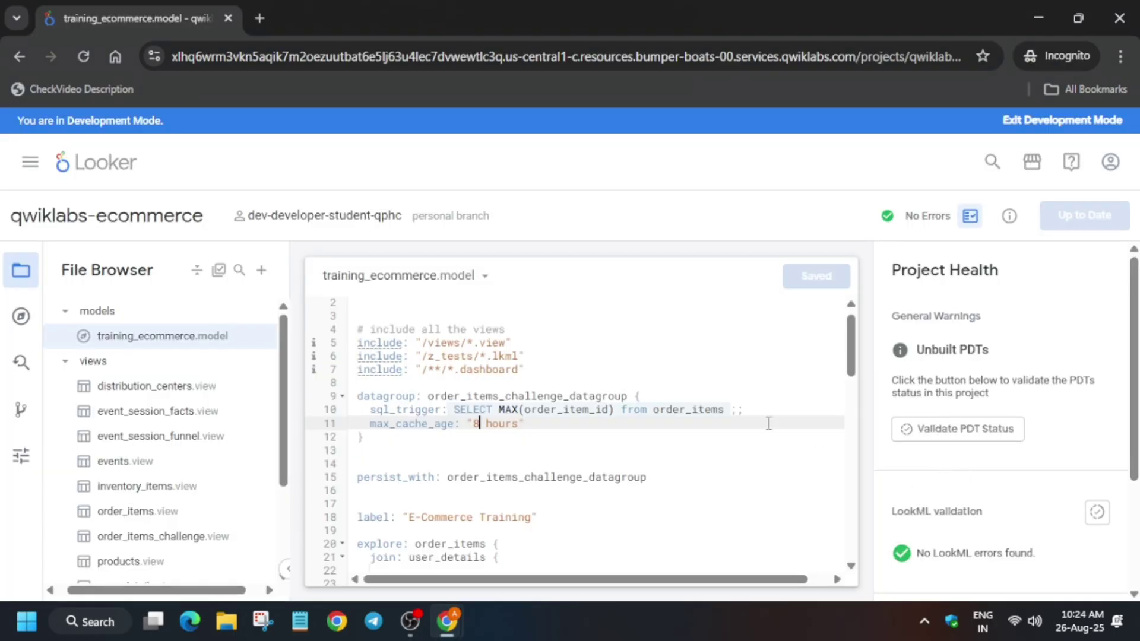
type("8")
key("ctrl+a")
key("ctrl+v")
scroll(614, 414, "up", 12)
scroll(476, 409, "up", 3)
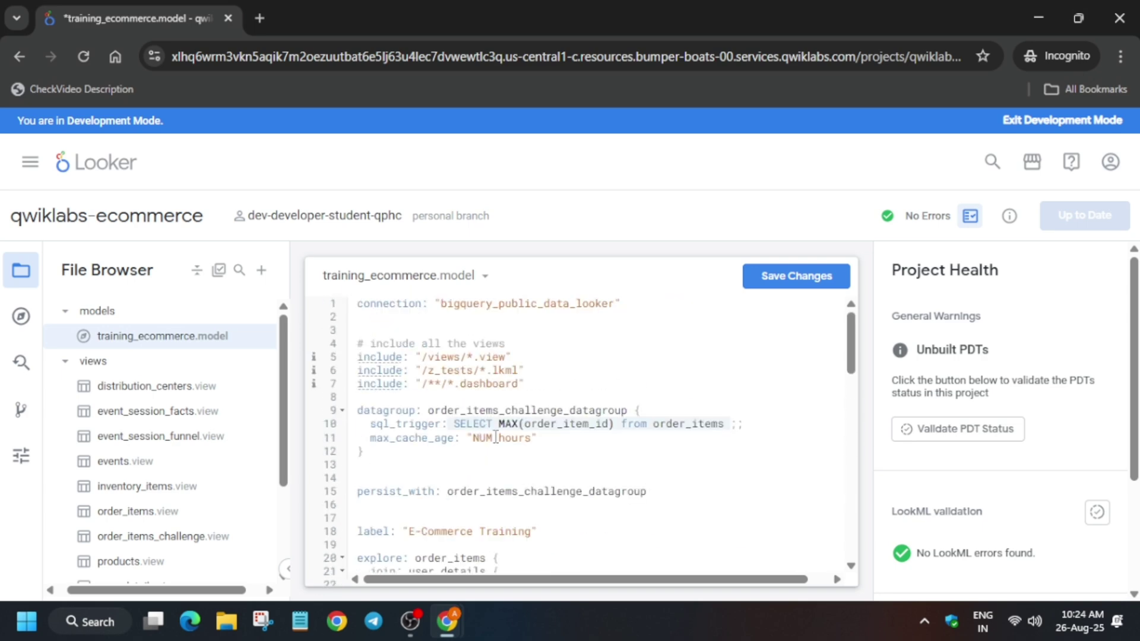
Set max_cache_age to "8 hours" and save the model file.
left_click_drag(494, 437, 474, 438)
type("8")
left_click(822, 277)
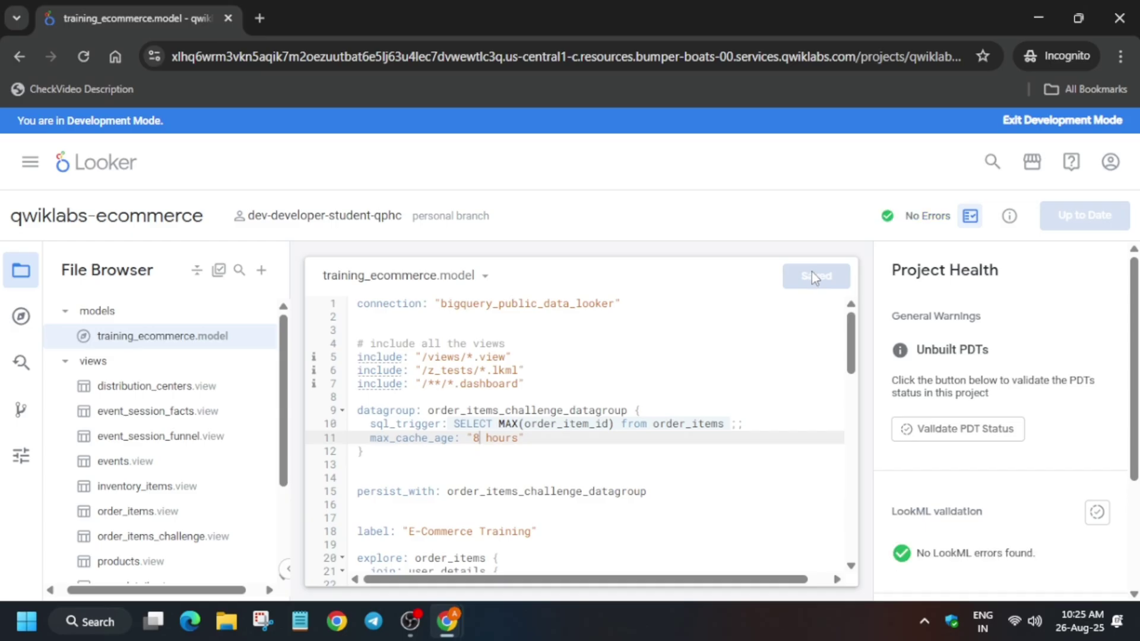
key("alt+Tab")
key("ctrl+shift+Tab")
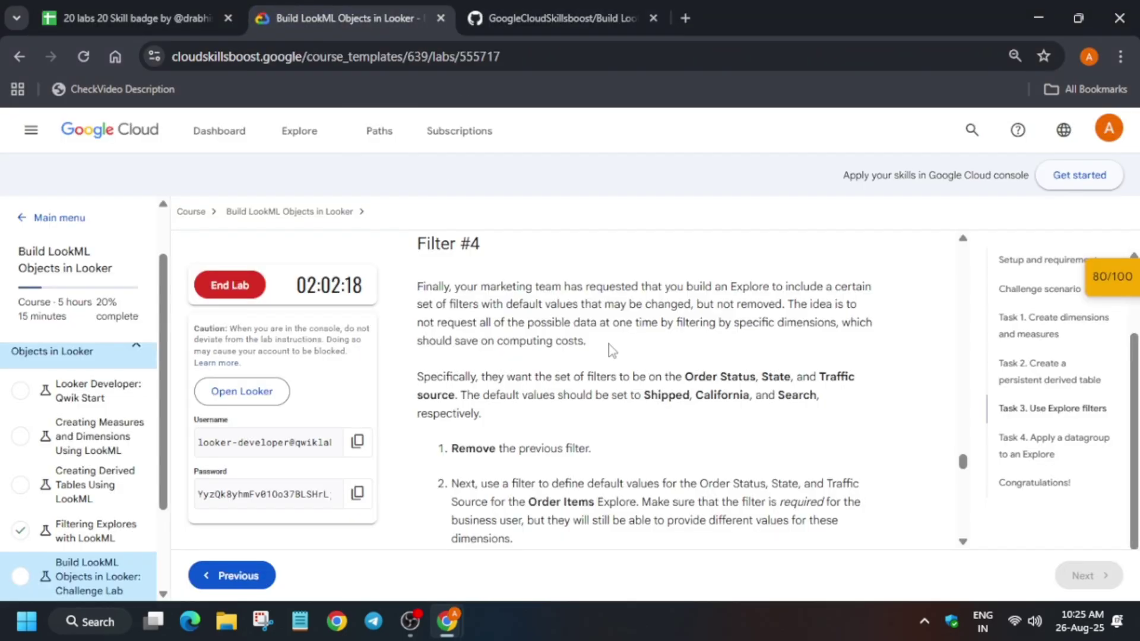
Rerun the Apply a datagroup progress check, bringing the score to 100/100.
left_click(1112, 276)
scroll(997, 339, "down", 3)
left_click(1032, 389)
scroll(698, 488, "down", 10)
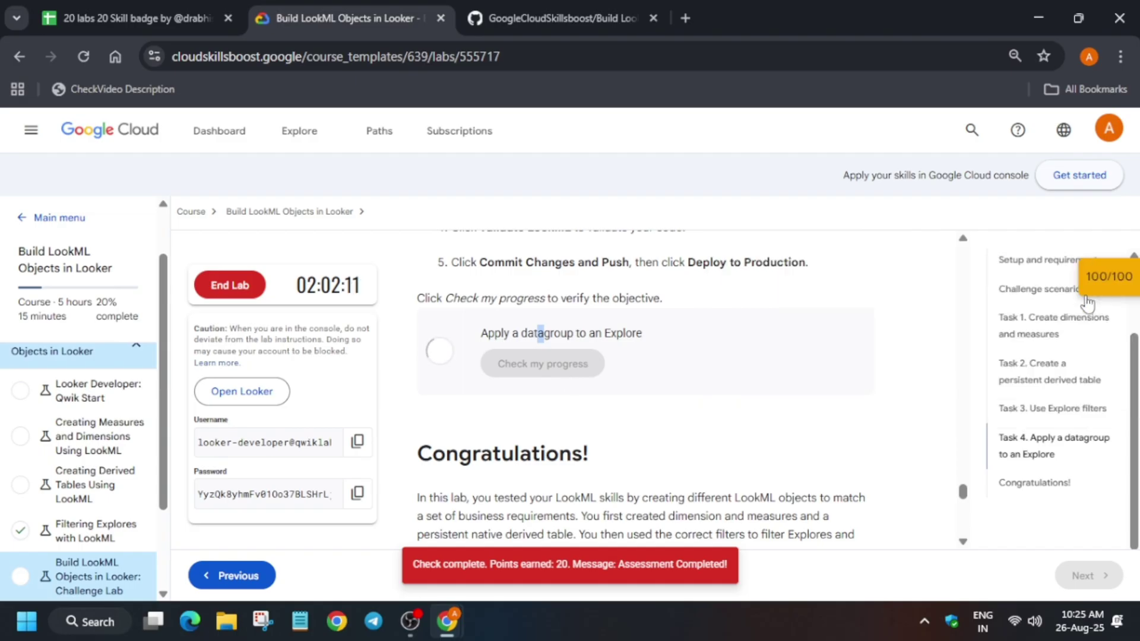
scroll(1046, 310, "up", 3)
End the lab and view the course overview showing the earned badge.
left_click(1014, 305)
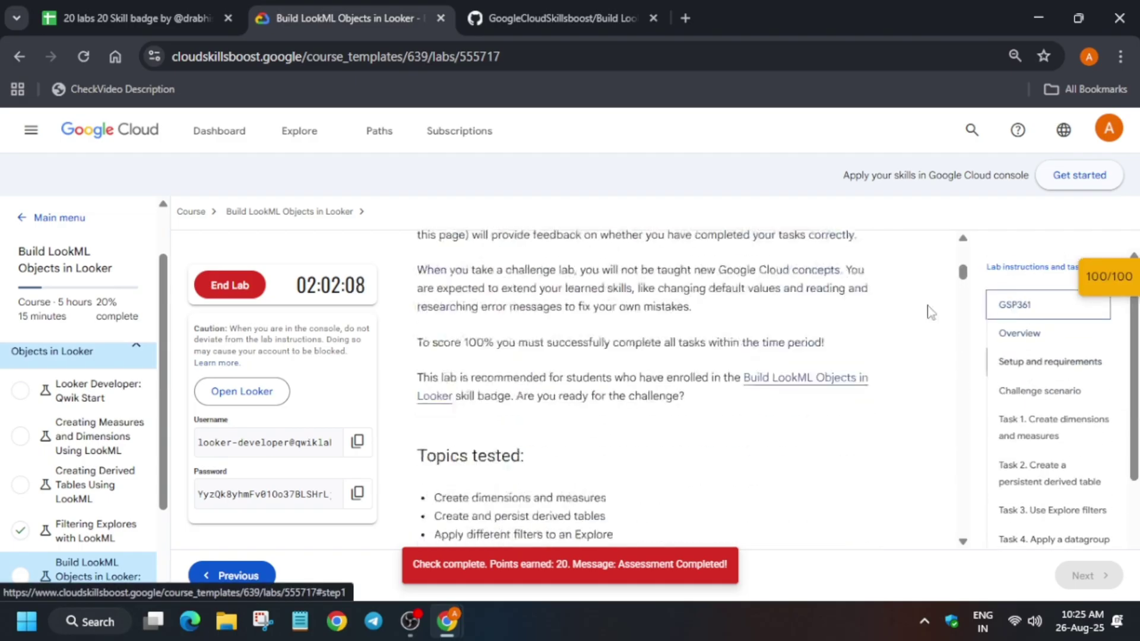
left_click(230, 285)
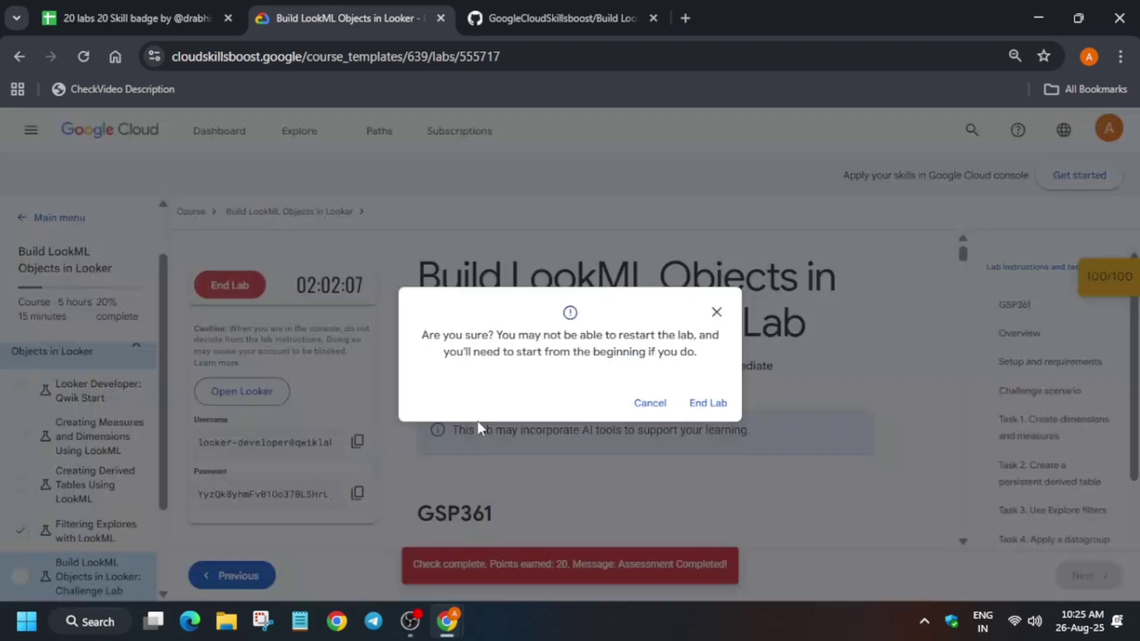
left_click(708, 403)
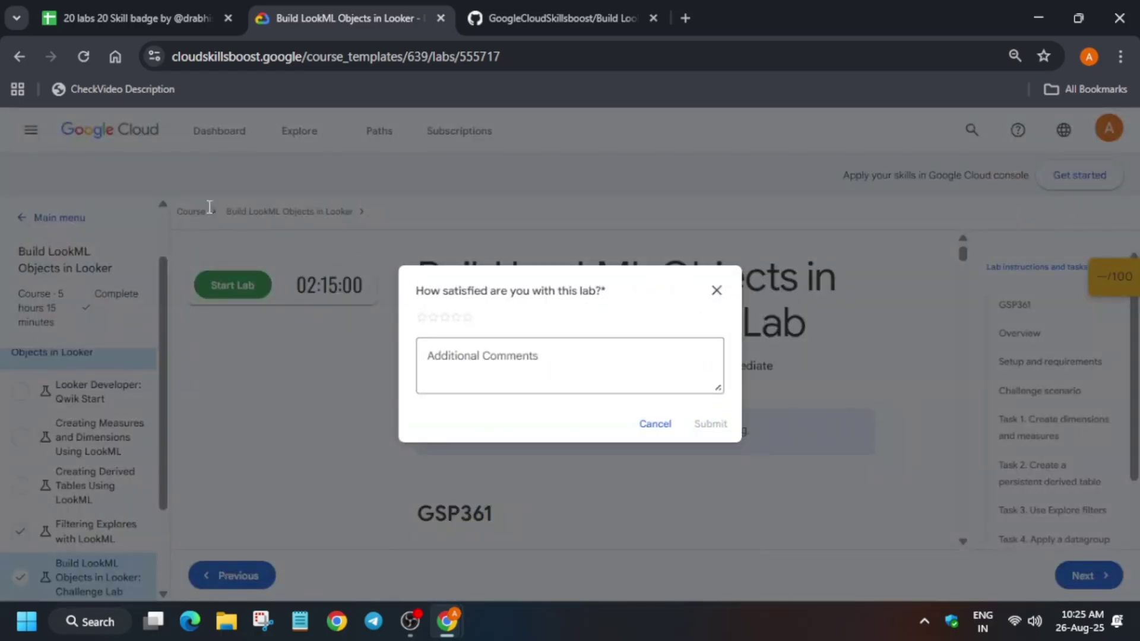
left_click(205, 215)
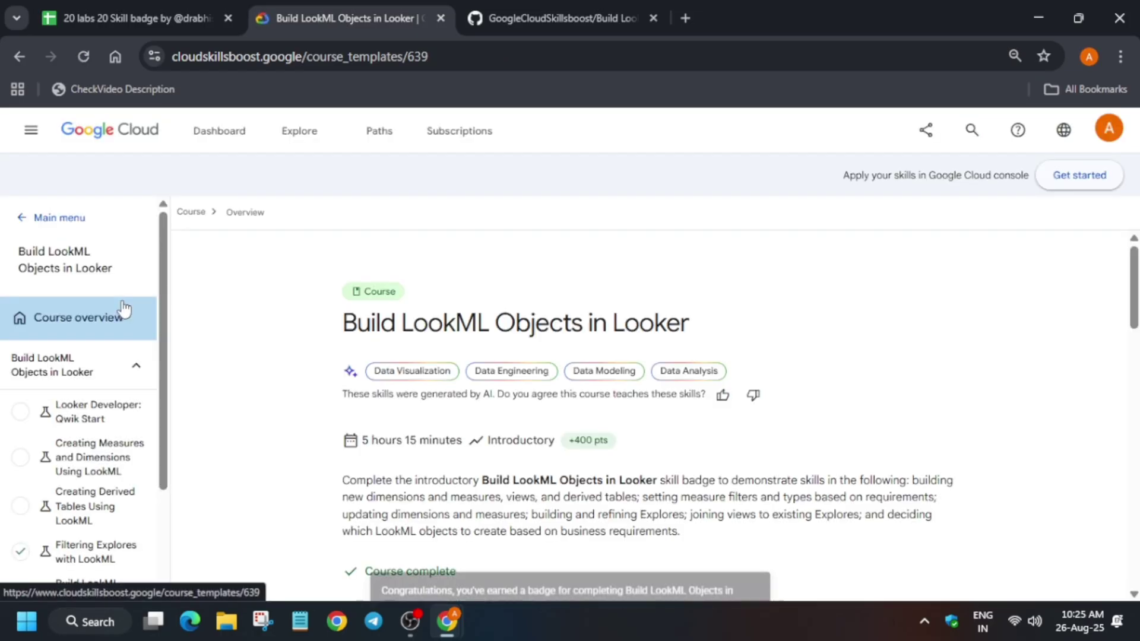
scroll(772, 442, "down", 10)
scroll(738, 454, "down", 4)
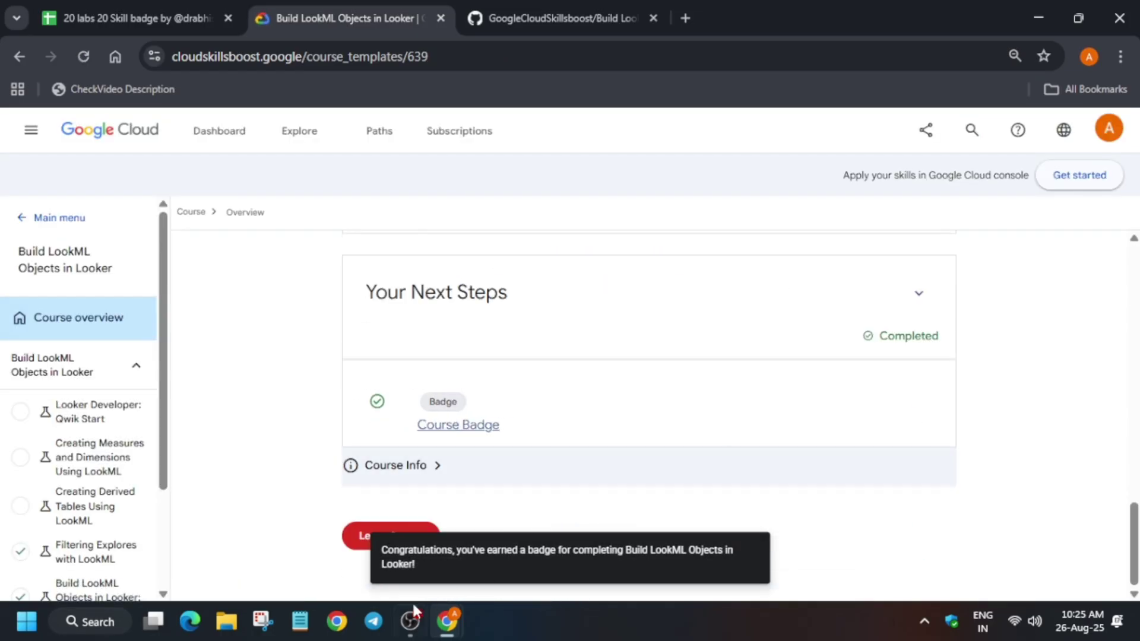